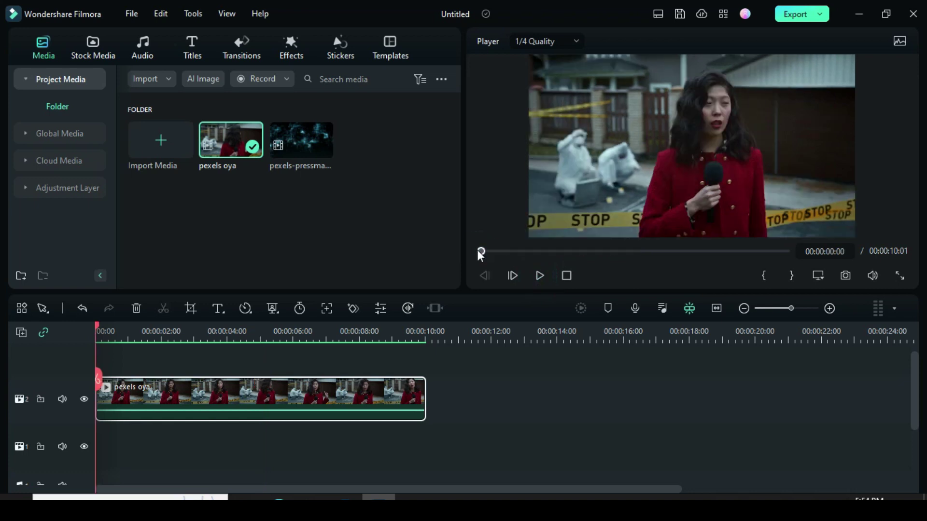
Step: Enable Smart Cutout in the pexels oya clip's AI Tools and open its cutout editor
{"action": "double_click", "coordinate": [248, 393]}
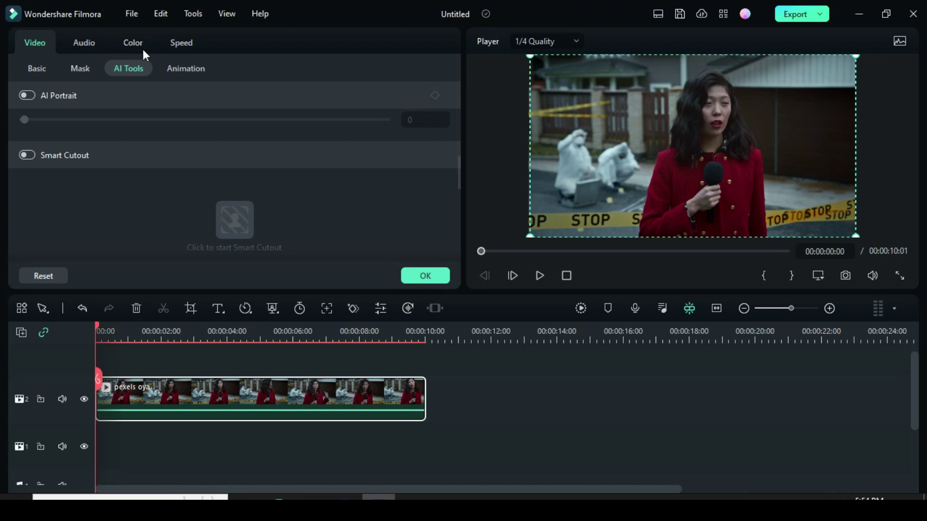
{"action": "mouse_move", "coordinate": [457, 173]}
{"action": "left_mouse_down"}
{"action": "mouse_move", "coordinate": [459, 104]}
{"action": "mouse_move", "coordinate": [458, 170]}
{"action": "left_mouse_up"}
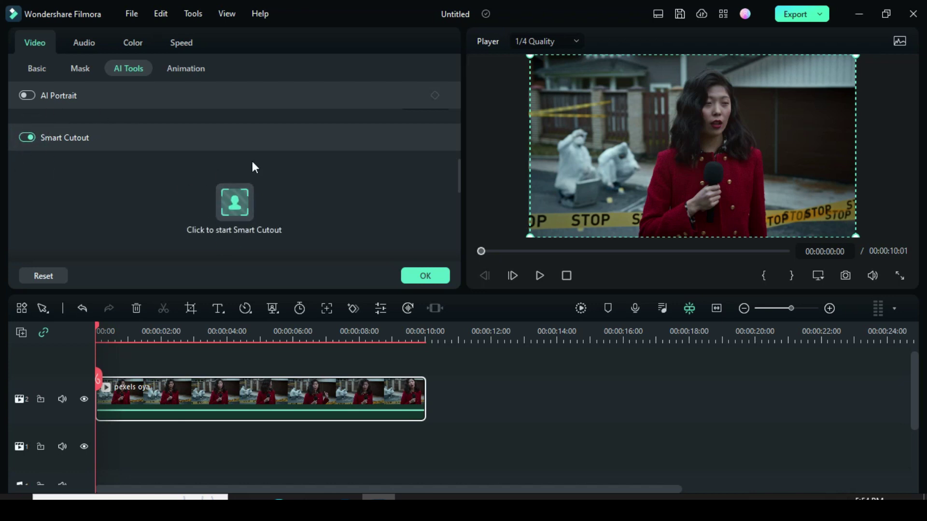
{"action": "left_click", "coordinate": [231, 202]}
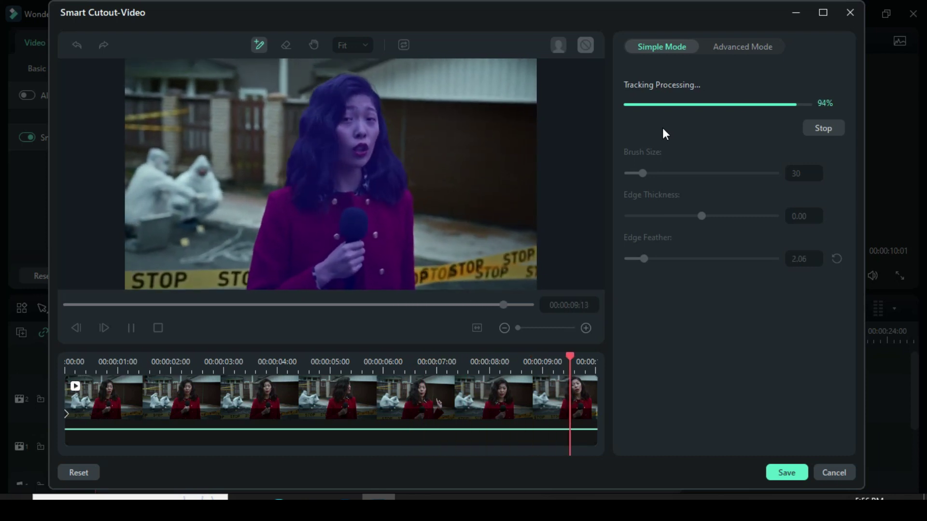
Step: Save the reporter cutout and close the clip properties with OK
{"action": "left_click", "coordinate": [786, 473]}
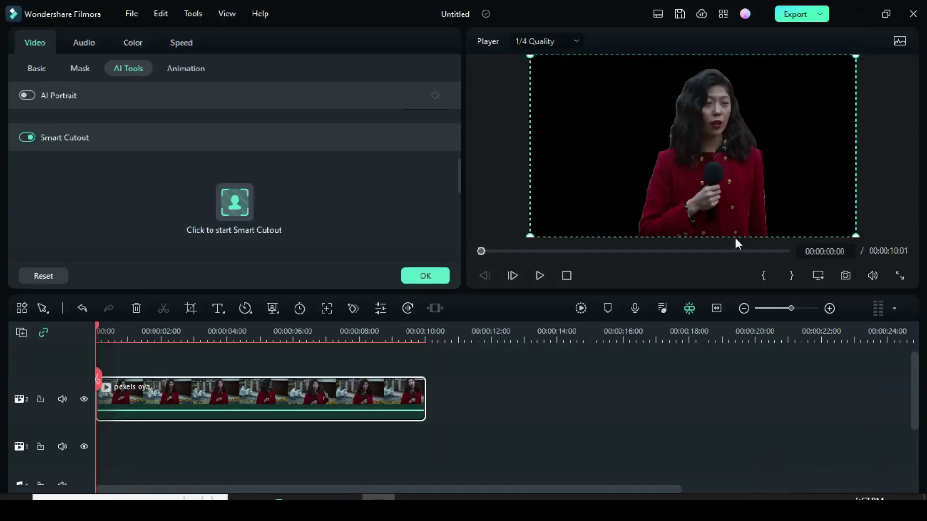
Step: Preview the cutout and place the pexels-pressmaster clip on the track beneath it
{"action": "key", "text": "space"}
{"action": "left_click", "coordinate": [408, 274]}
{"action": "left_click_drag", "start_coordinate": [301, 140], "coordinate": [144, 446]}
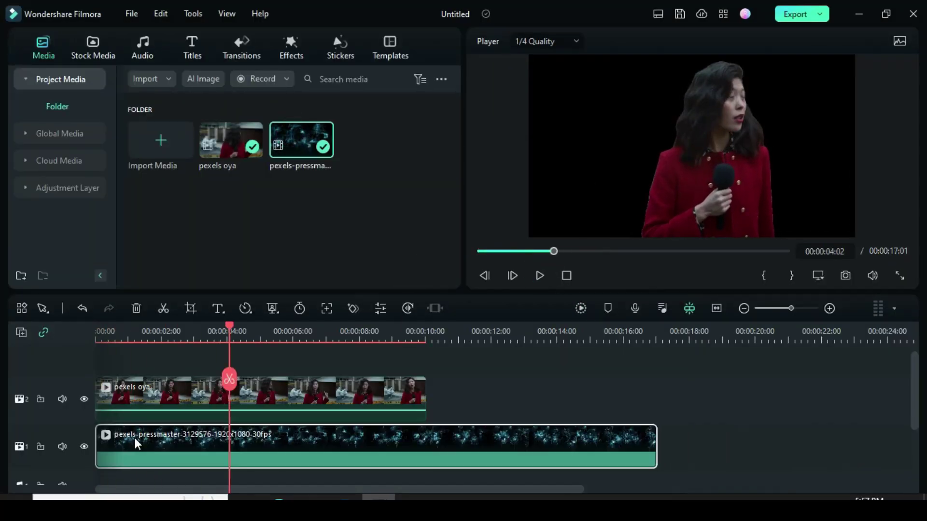
Step: Split the background clip at the reporter clip's 10-second end and delete the tail
{"action": "left_click", "coordinate": [163, 308]}
{"action": "left_click", "coordinate": [136, 308]}
{"action": "left_click", "coordinate": [580, 308]}
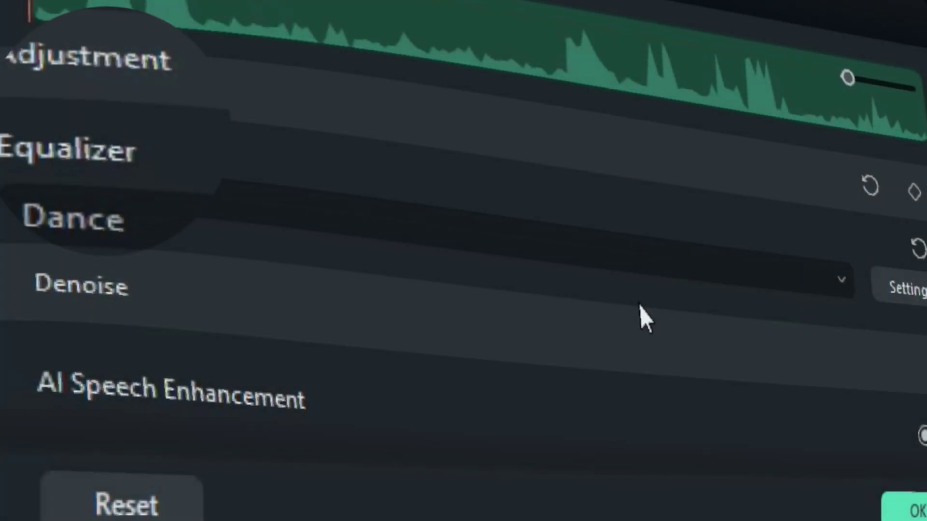
Step: Scroll through the Audio panel's Denoise and AI Speech Enhancement settings to review them
{"action": "scroll", "coordinate": [633, 349], "scroll_direction": "down", "scroll_amount": 5}
{"action": "scroll", "coordinate": [622, 356], "scroll_direction": "up", "scroll_amount": 10}
{"action": "scroll", "coordinate": [690, 244], "scroll_direction": "up", "scroll_amount": 4}
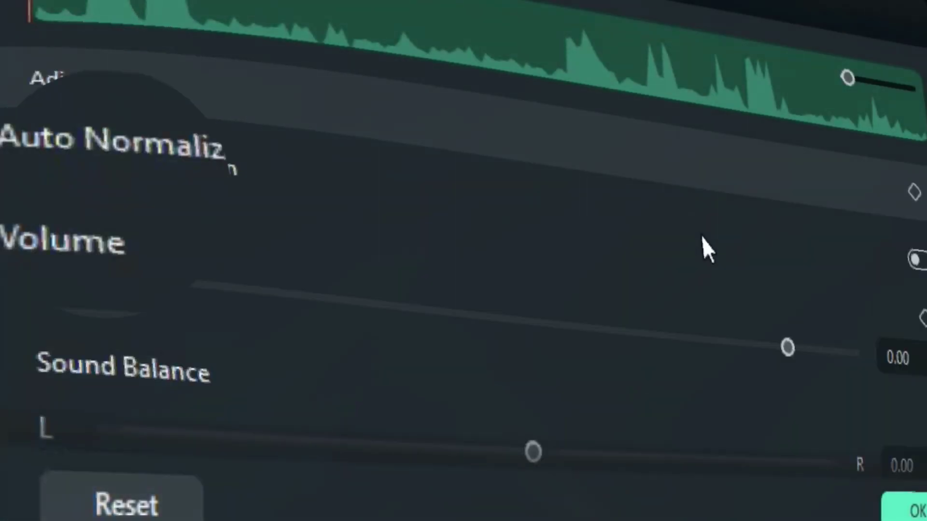
{"action": "scroll", "coordinate": [463, 290], "scroll_direction": "down", "scroll_amount": 6}
{"action": "scroll", "coordinate": [464, 289], "scroll_direction": "up", "scroll_amount": 3}
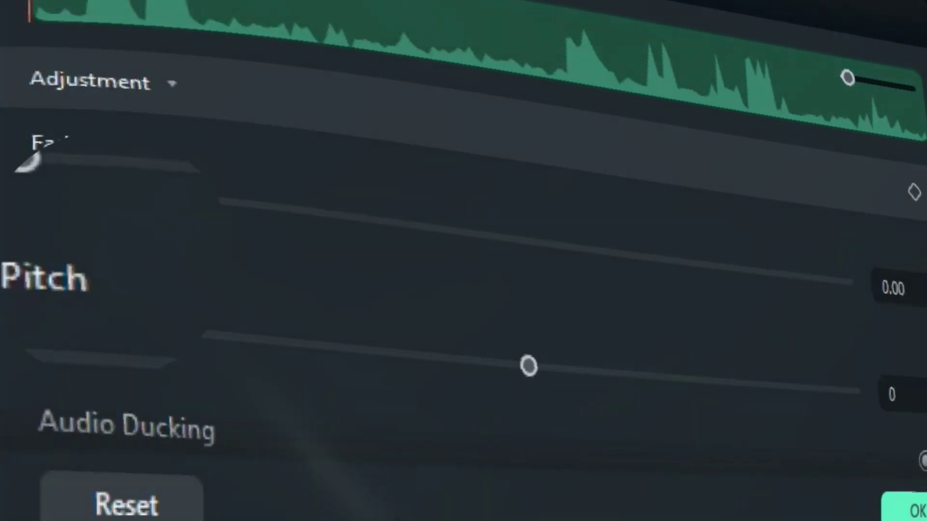
{"action": "scroll", "coordinate": [463, 289], "scroll_direction": "down", "scroll_amount": 3}
{"action": "scroll", "coordinate": [463, 290], "scroll_direction": "down", "scroll_amount": 2}
{"action": "scroll", "coordinate": [463, 289], "scroll_direction": "up", "scroll_amount": 5}
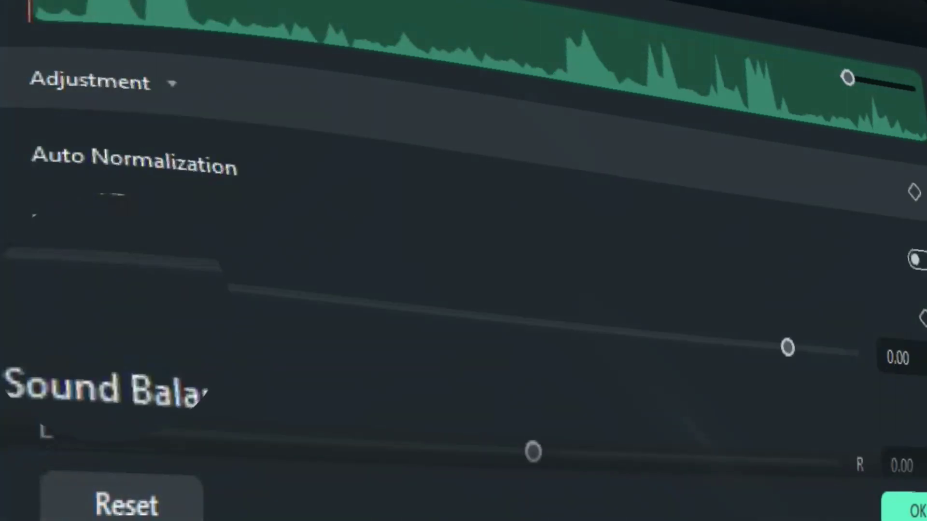
{"action": "scroll", "coordinate": [464, 289], "scroll_direction": "down", "scroll_amount": 3}
{"action": "scroll", "coordinate": [463, 290], "scroll_direction": "down", "scroll_amount": 3}
{"action": "scroll", "coordinate": [463, 290], "scroll_direction": "up", "scroll_amount": 5}
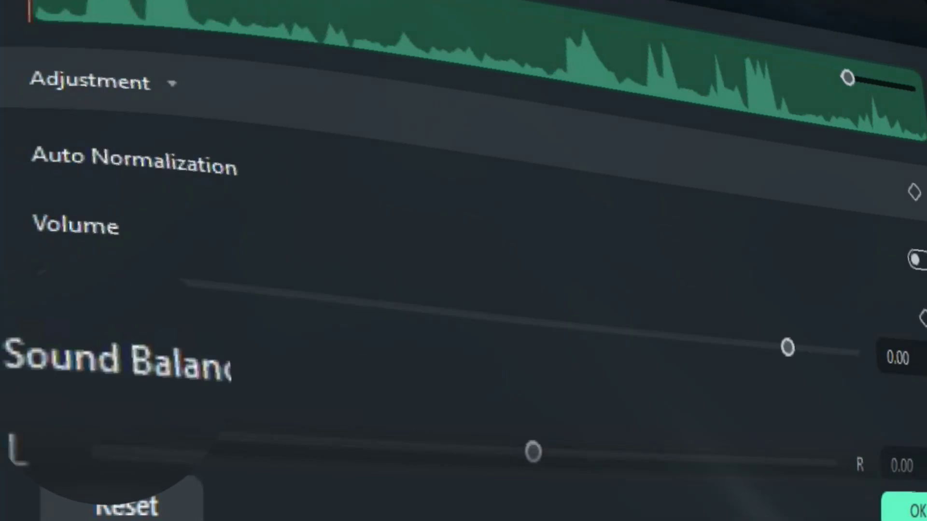
{"action": "scroll", "coordinate": [464, 289], "scroll_direction": "down", "scroll_amount": 5}
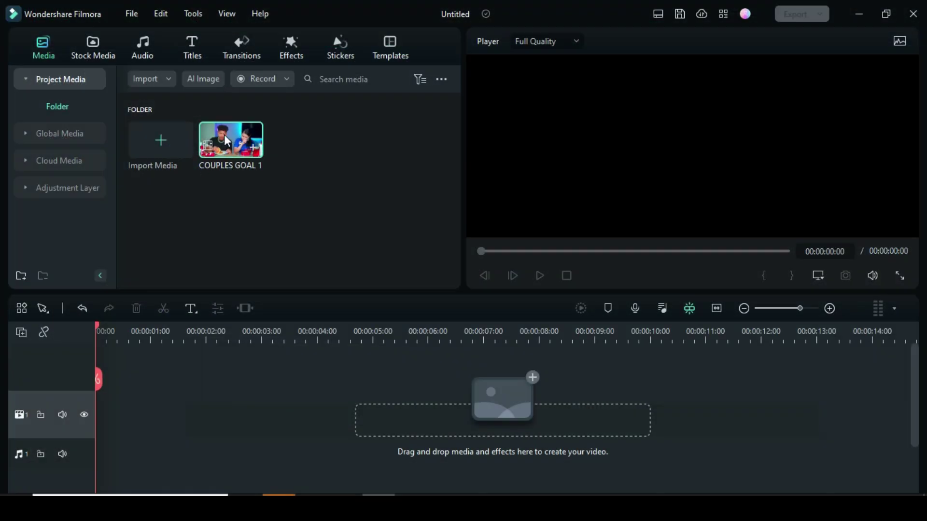
Step: Place COUPLES GOAL 1 on video track 1, preview it, and bring up its audio settings
{"action": "left_click_drag", "start_coordinate": [224, 134], "coordinate": [205, 415]}
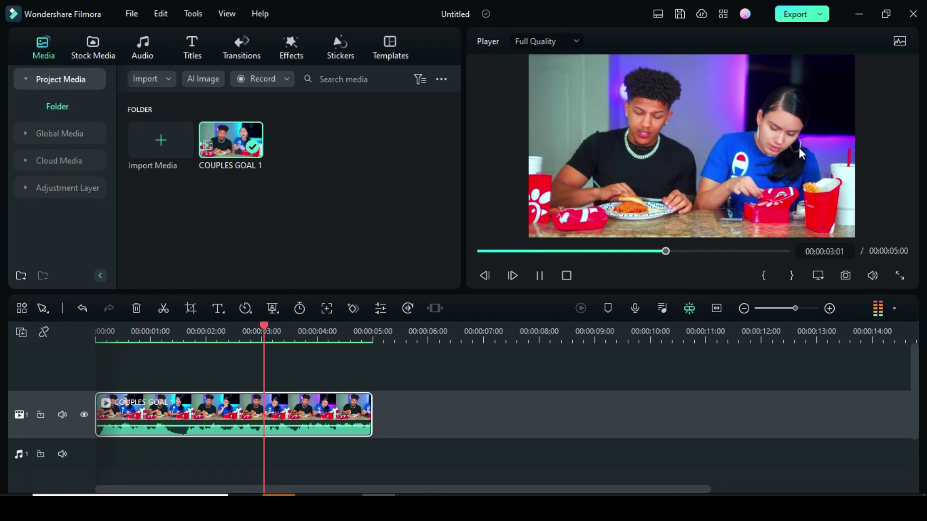
{"action": "left_click", "coordinate": [481, 251]}
{"action": "double_click", "coordinate": [208, 410]}
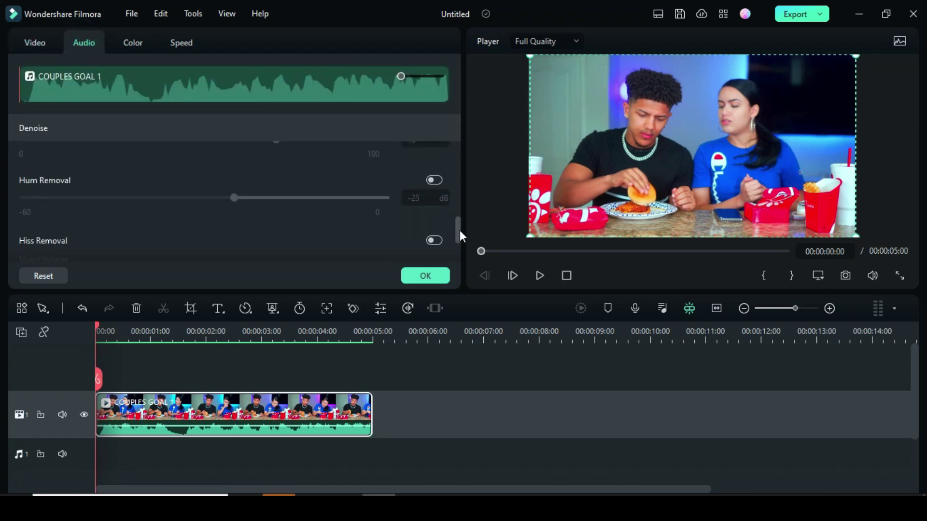
Step: Turn on Wind Removal and DeReverb in the clip's Denoise settings
{"action": "left_click_drag", "start_coordinate": [460, 231], "coordinate": [461, 102]}
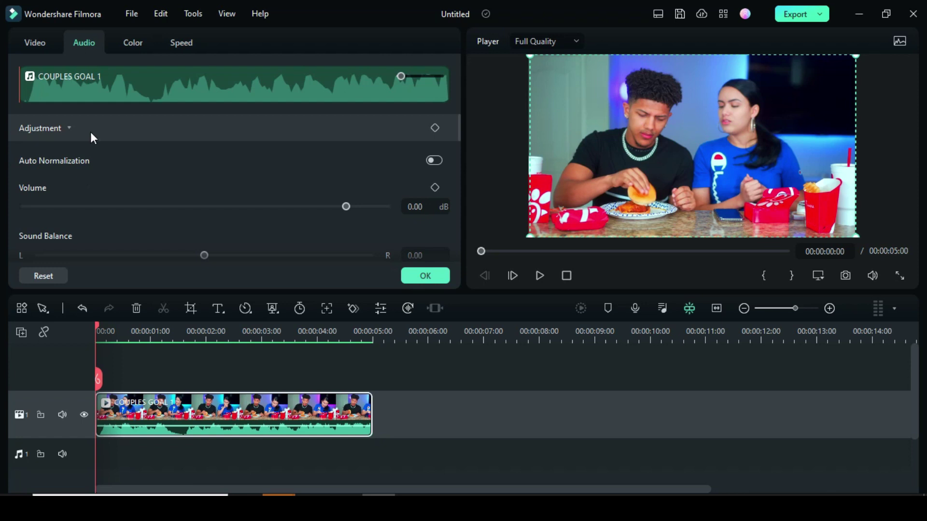
{"action": "left_click_drag", "start_coordinate": [458, 123], "coordinate": [452, 201]}
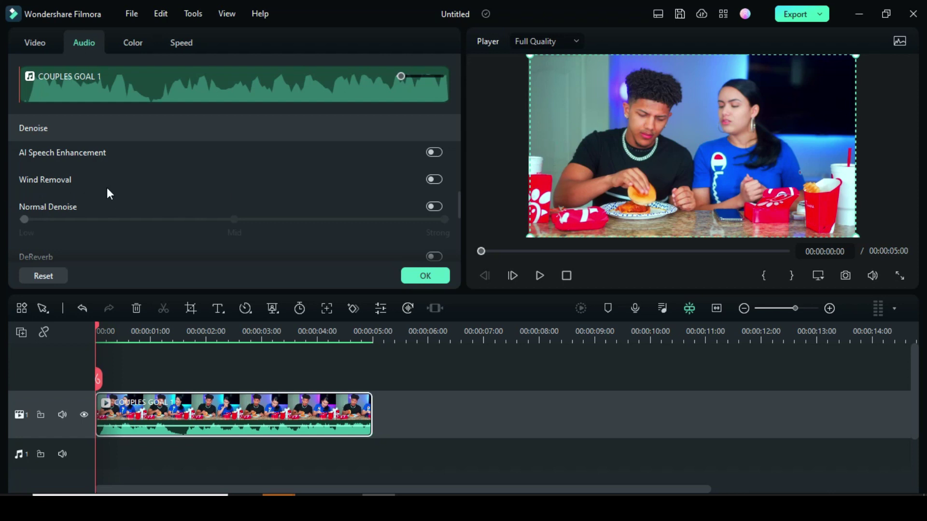
{"action": "left_click", "coordinate": [434, 180]}
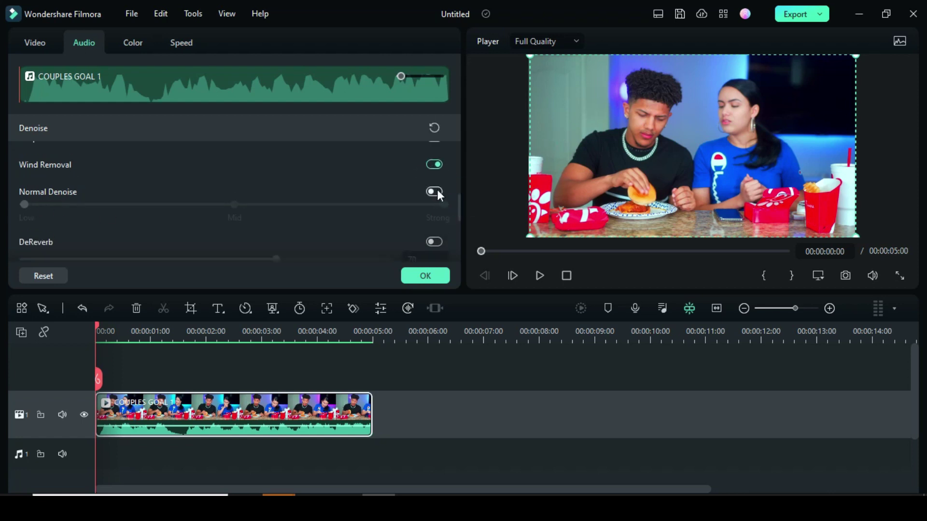
{"action": "scroll", "coordinate": [458, 200], "scroll_direction": "down", "scroll_amount": 2}
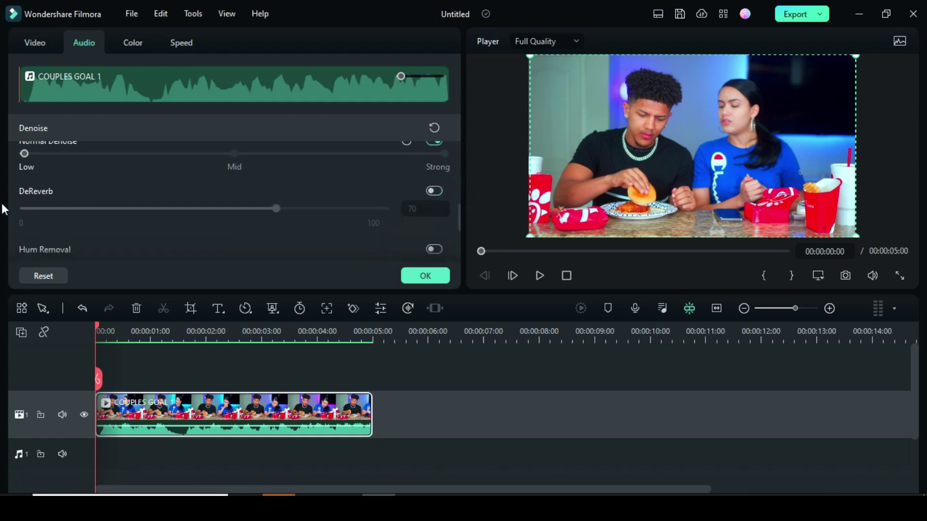
{"action": "left_click", "coordinate": [434, 191]}
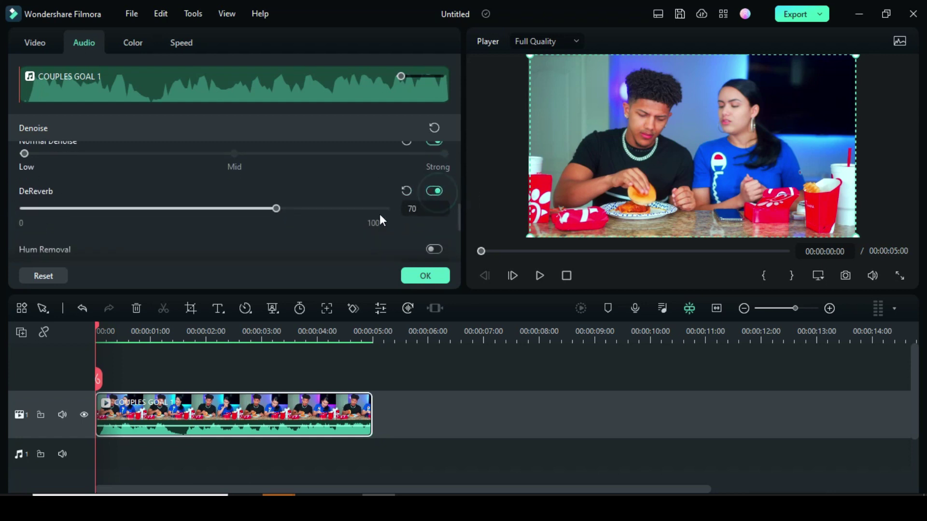
Step: Enable Hum Removal at -25 dB and Hiss Removal, previewing the cleaned audio
{"action": "left_click_drag", "start_coordinate": [459, 212], "coordinate": [460, 224]}
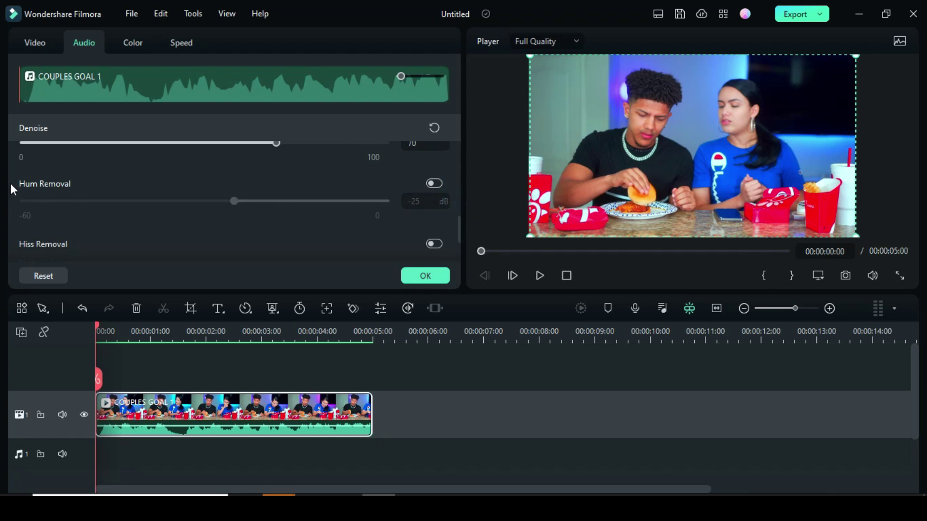
{"action": "left_click", "coordinate": [433, 184]}
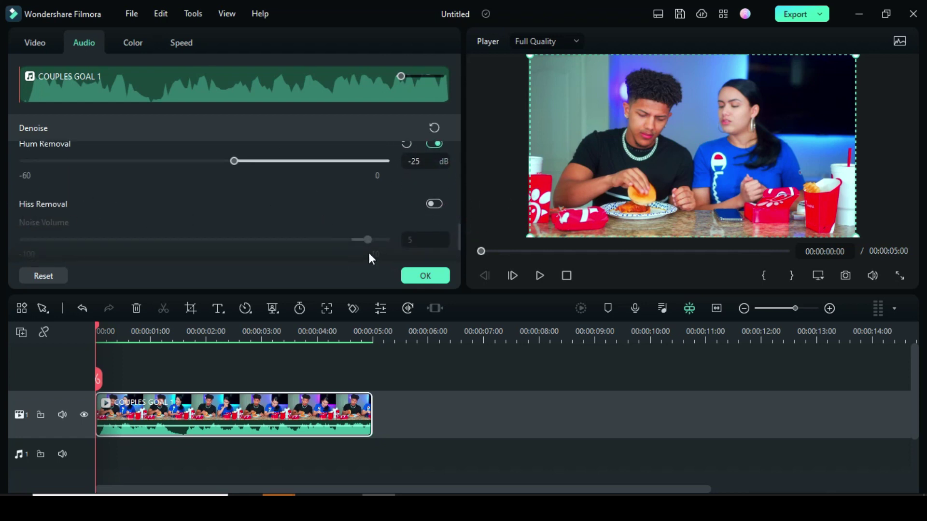
{"action": "scroll", "coordinate": [459, 235], "scroll_direction": "up", "scroll_amount": 1}
{"action": "left_click", "coordinate": [540, 275]}
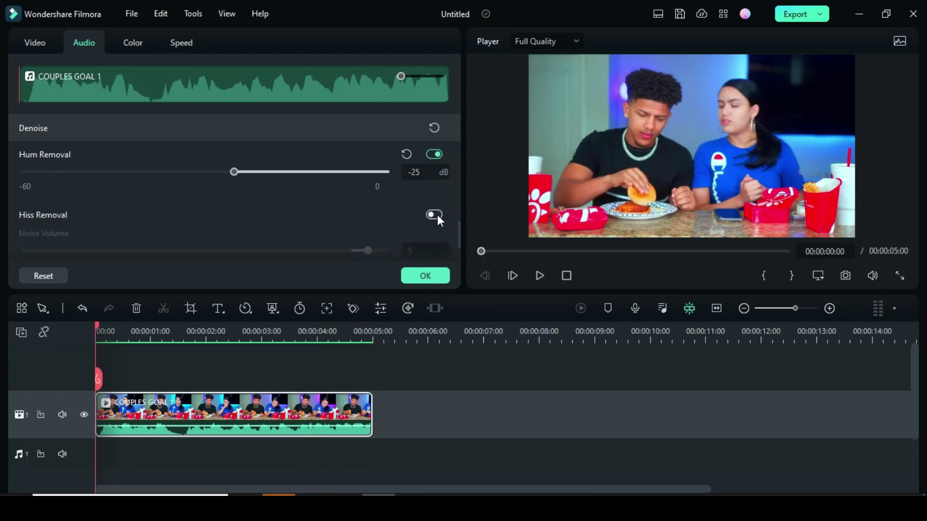
{"action": "left_click", "coordinate": [539, 275]}
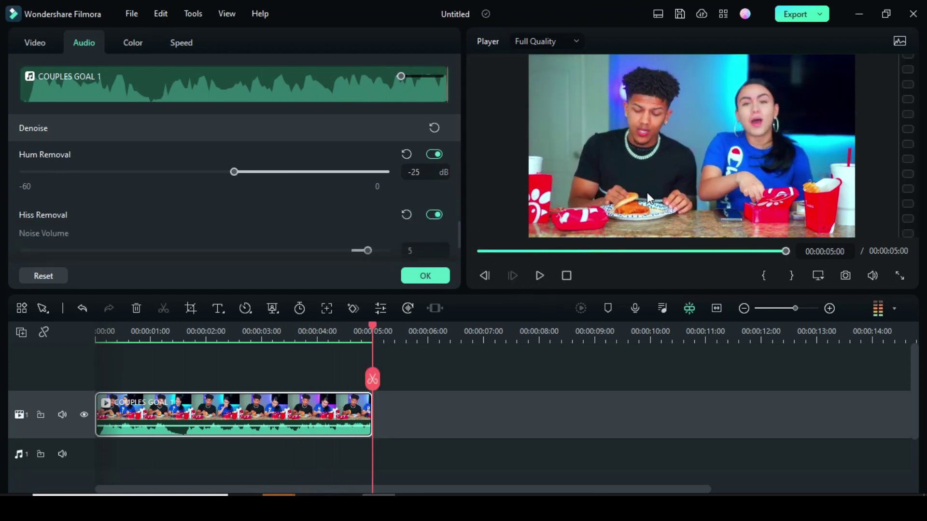
{"action": "left_click", "coordinate": [540, 276]}
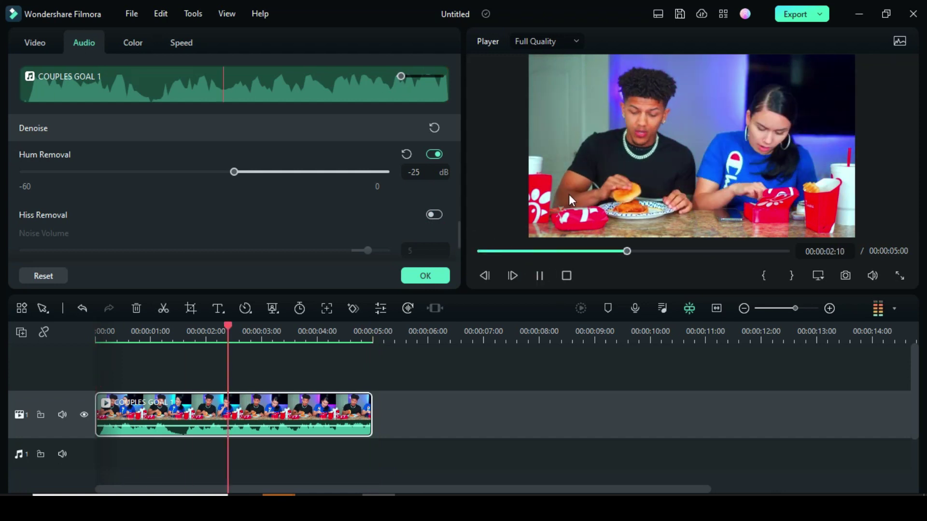
{"action": "left_click", "coordinate": [538, 276]}
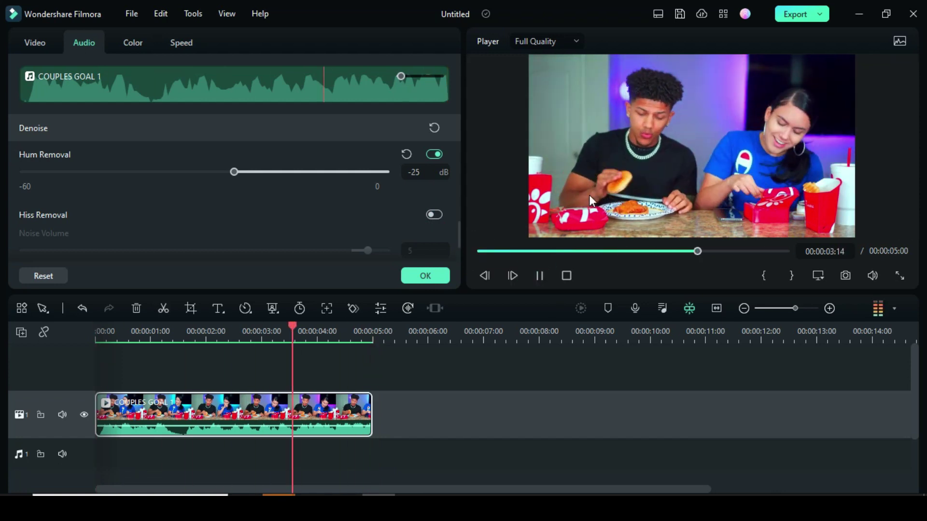
{"action": "left_click_drag", "start_coordinate": [459, 229], "coordinate": [456, 255]}
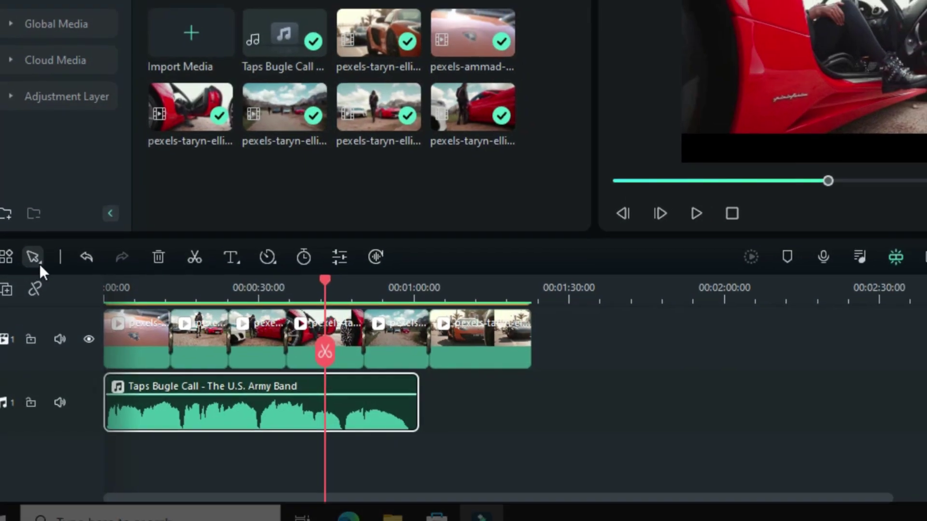
Step: Show the timeline mode list offering Select, Quick Split Mode and Audio Stretch
{"action": "left_click", "coordinate": [40, 266]}
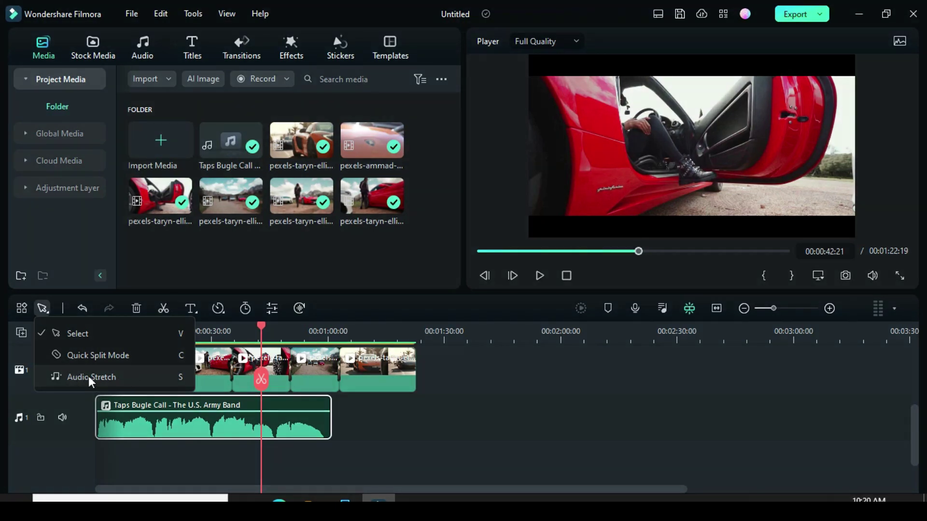
Step: In Audio Stretch mode, stretch the Taps Bugle Call audio to end at 01:22:19 and play it back
{"action": "left_click", "coordinate": [91, 377]}
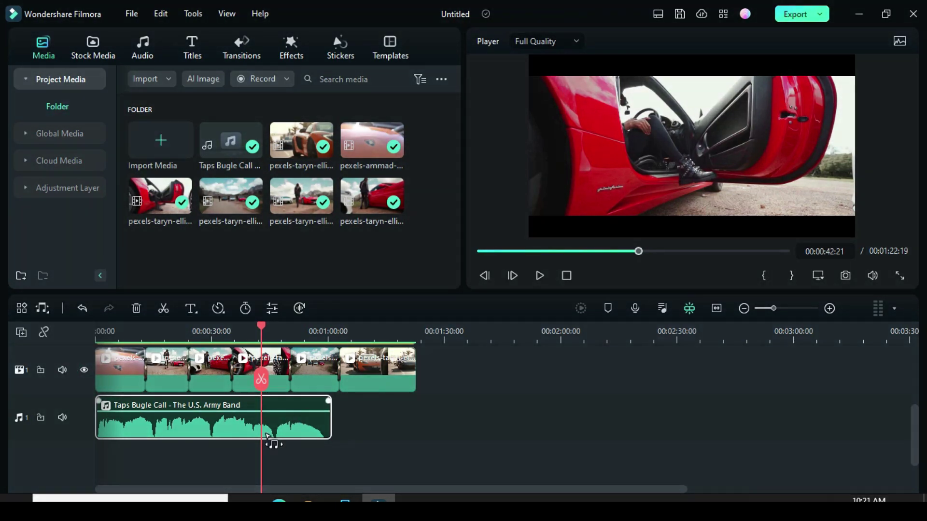
{"action": "left_click_drag", "start_coordinate": [333, 404], "coordinate": [329, 399]}
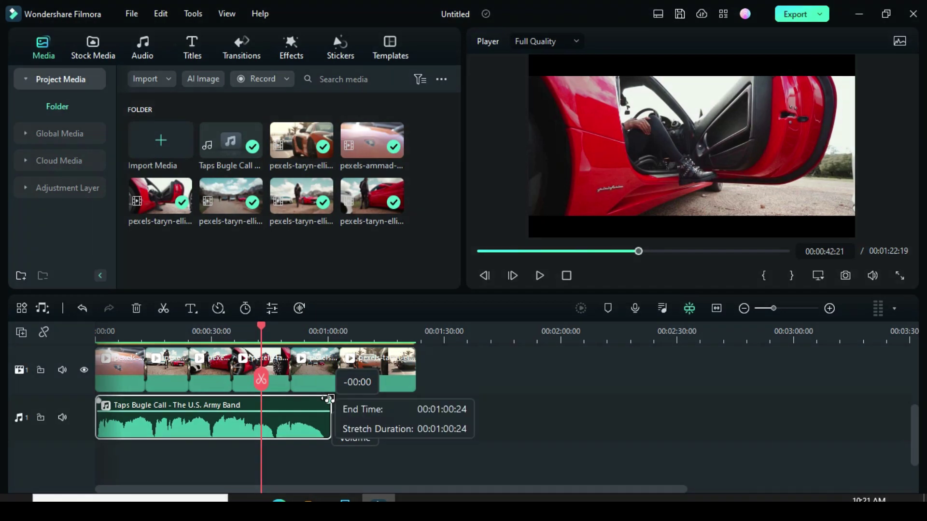
{"action": "left_click_drag", "start_coordinate": [330, 398], "coordinate": [411, 400]}
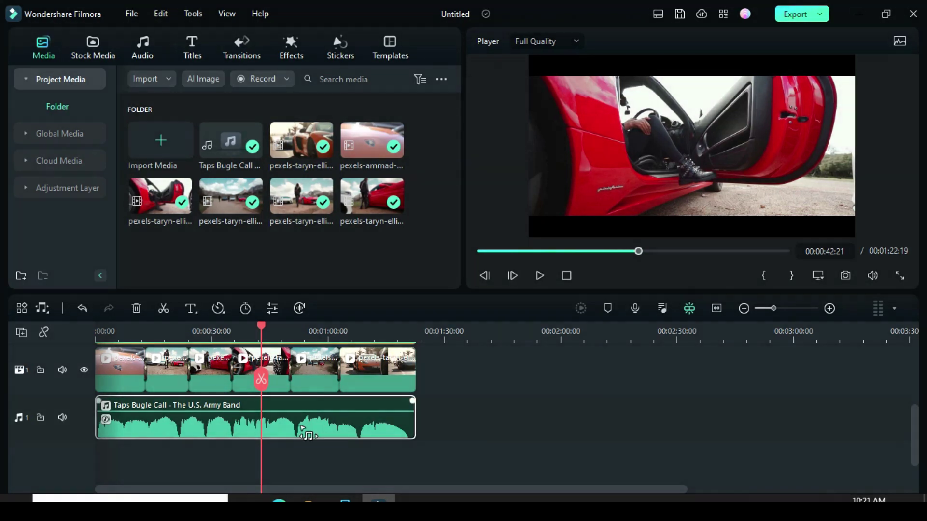
{"action": "left_click_drag", "start_coordinate": [263, 332], "coordinate": [325, 335]}
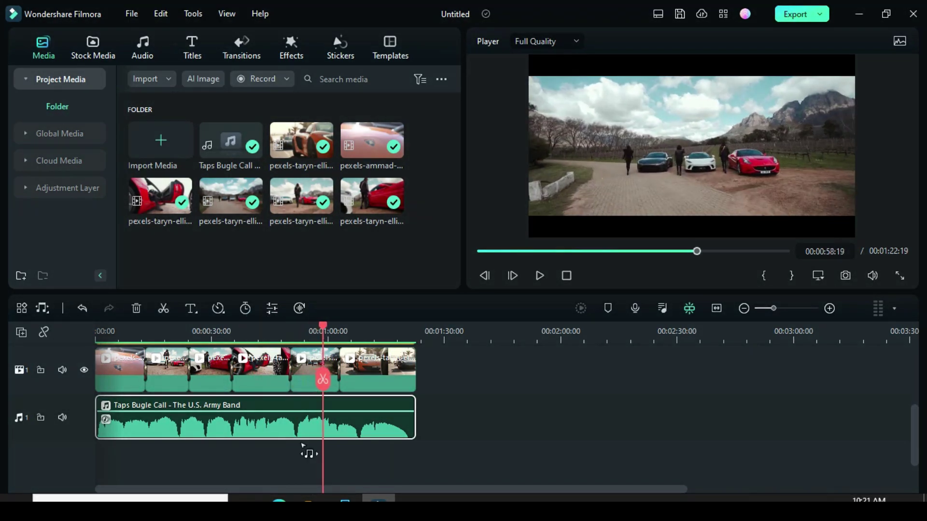
{"action": "left_click", "coordinate": [539, 275]}
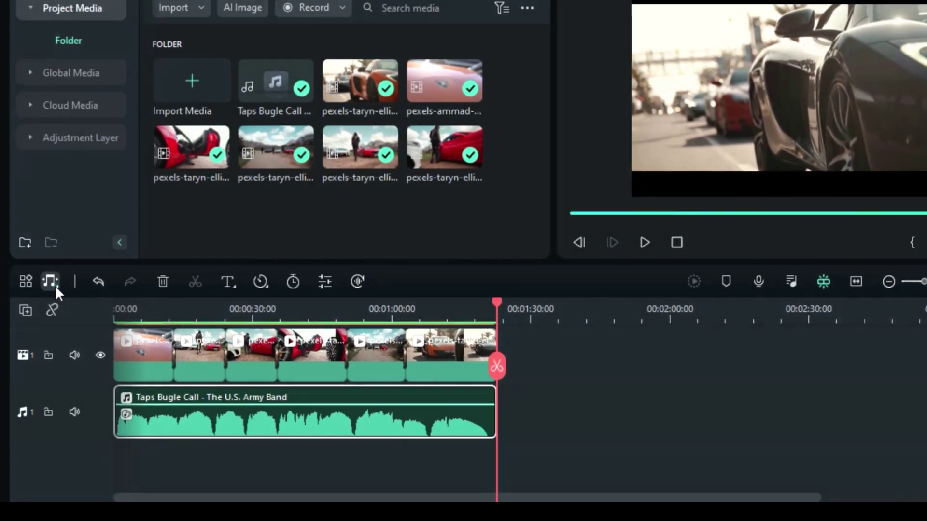
Step: Switch the timeline back to Select mode, undoing an accidental move of the bugle audio
{"action": "left_click", "coordinate": [48, 288]}
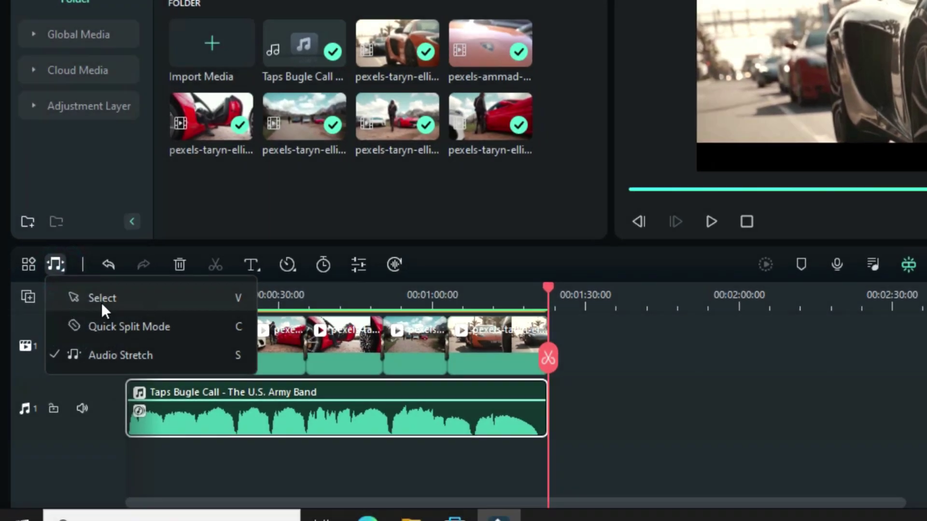
{"action": "left_click", "coordinate": [78, 318]}
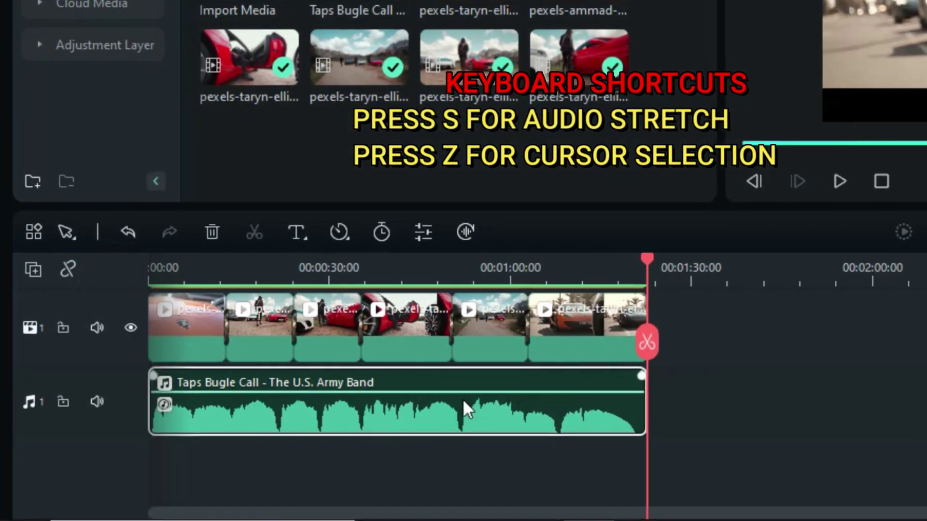
{"action": "left_click_drag", "start_coordinate": [420, 408], "coordinate": [503, 408]}
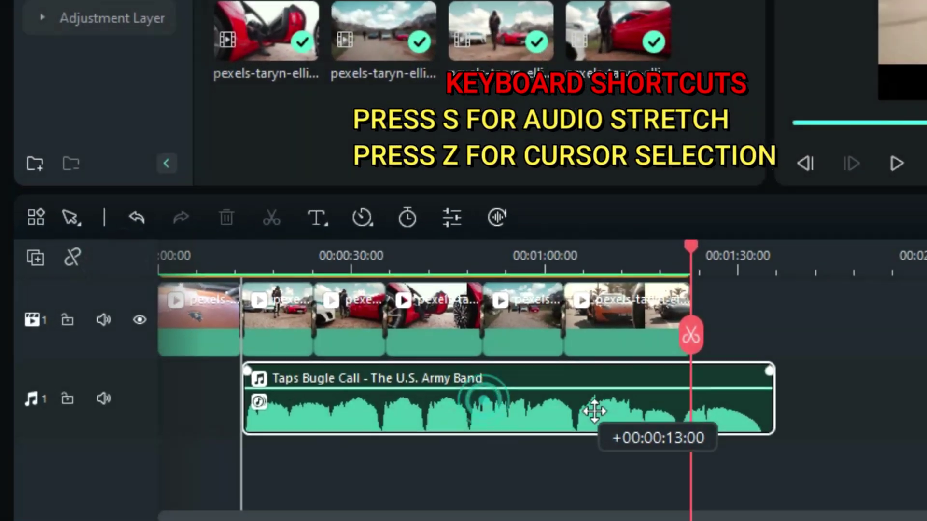
{"action": "key", "text": "ctrl+z"}
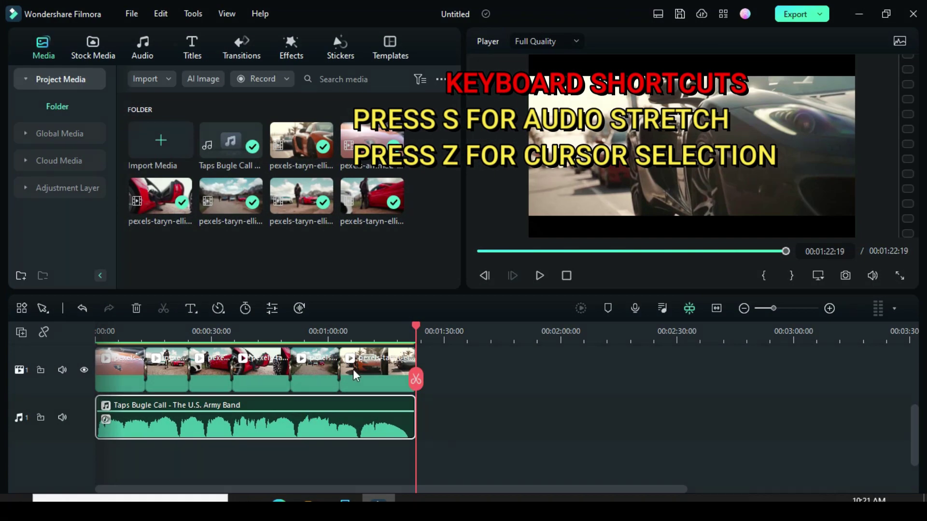
Step: In Audio Stretch mode, pull the Luck Witch clip's end back to 1:22 and play the retimed music
{"action": "left_click_drag", "start_coordinate": [415, 326], "coordinate": [312, 326]}
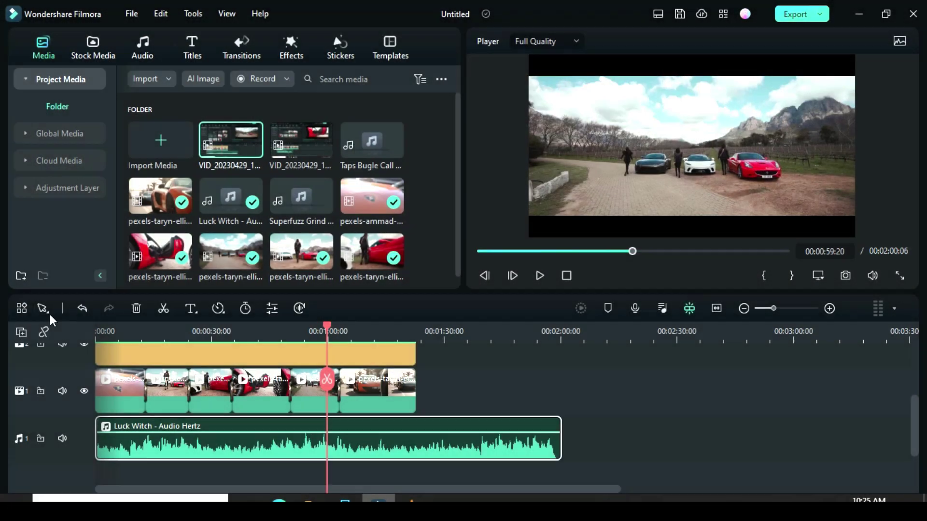
{"action": "left_click", "coordinate": [44, 309]}
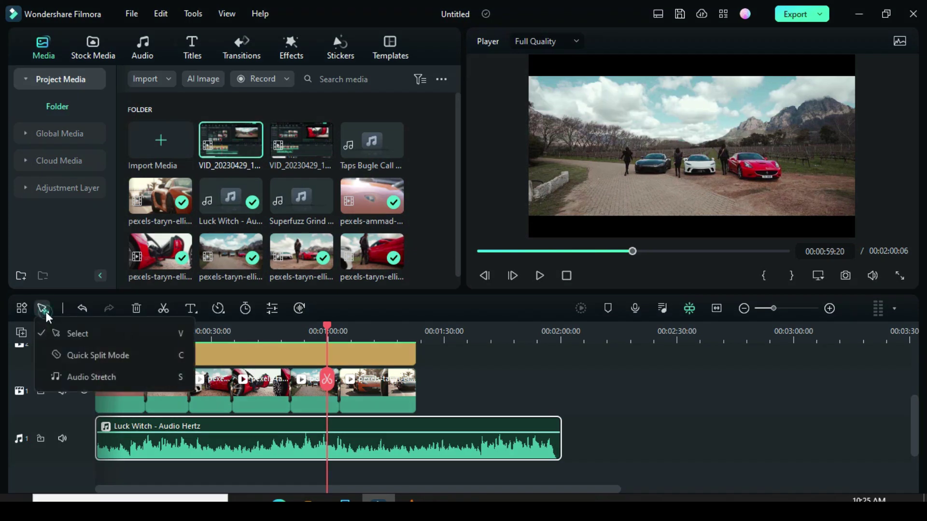
{"action": "left_click", "coordinate": [59, 377]}
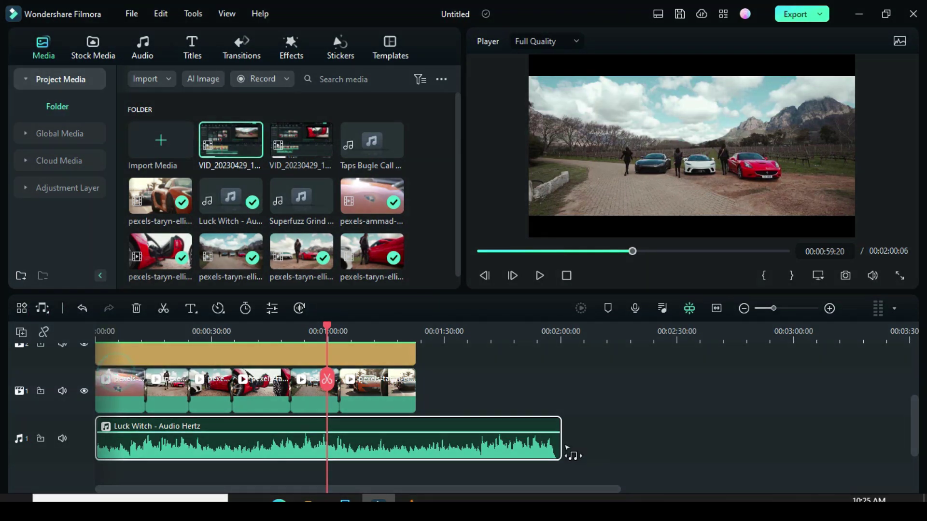
{"action": "left_click_drag", "start_coordinate": [560, 432], "coordinate": [416, 432]}
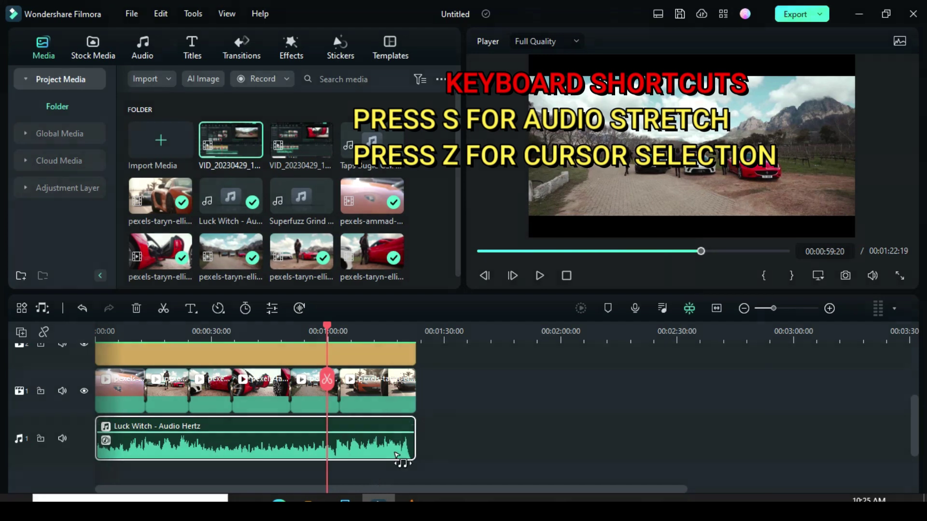
{"action": "left_click", "coordinate": [540, 273]}
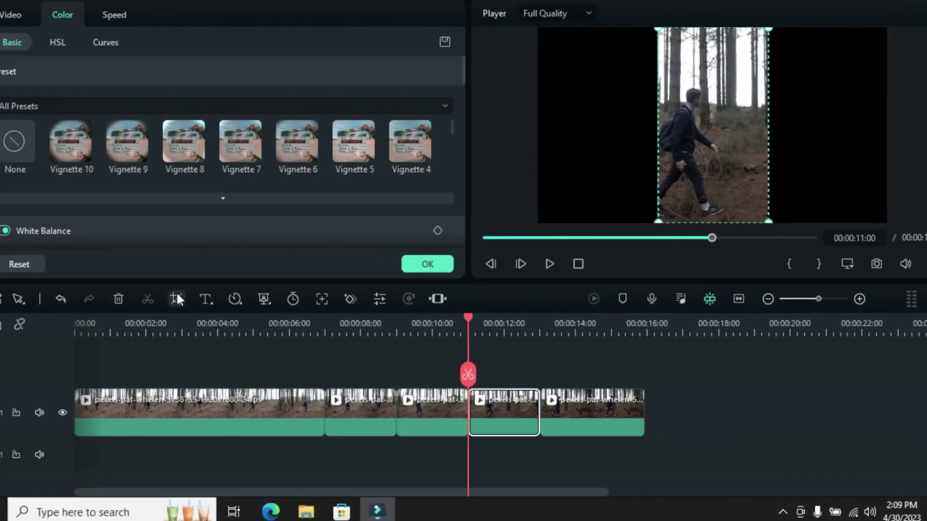
Step: Crop the current clip piece to 9:16, then select the last piece and open its crop
{"action": "left_click", "coordinate": [176, 299]}
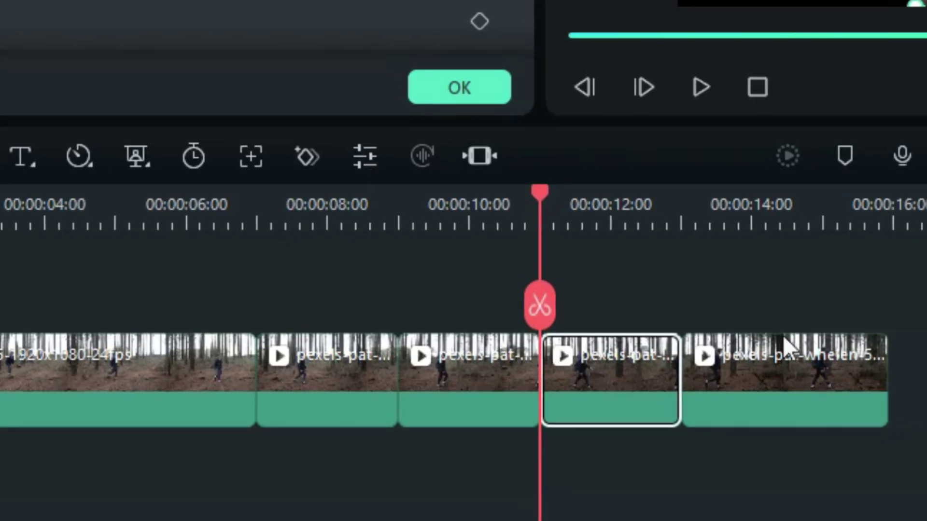
{"action": "left_click_drag", "start_coordinate": [540, 193], "coordinate": [683, 212]}
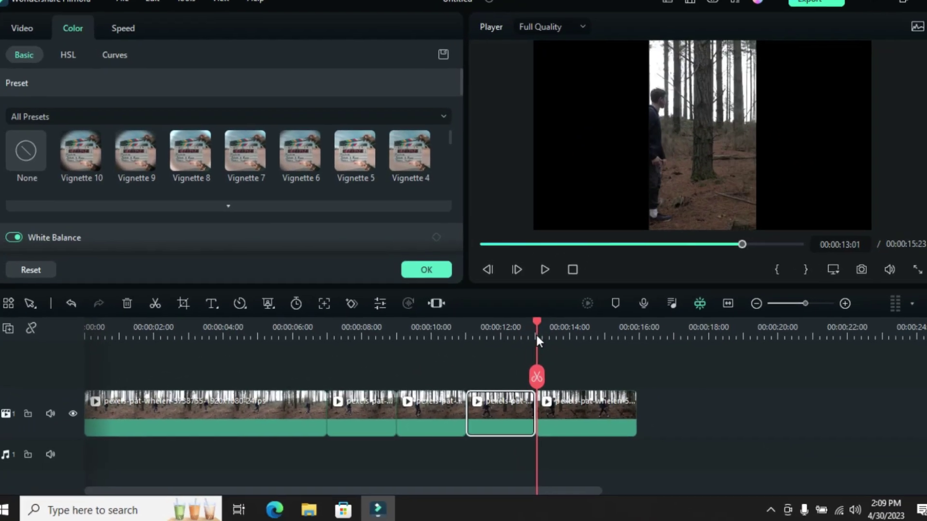
{"action": "left_click", "coordinate": [587, 410]}
{"action": "left_click", "coordinate": [182, 303]}
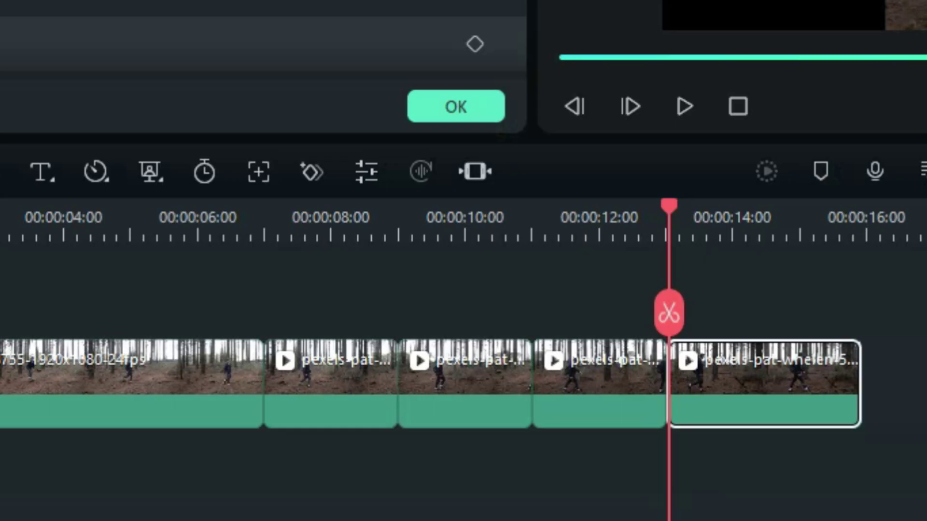
Step: Split the last clip at 14:21, apply the 9:16 crop to the new piece, and return to the start screen
{"action": "left_click_drag", "start_coordinate": [669, 207], "coordinate": [785, 243]}
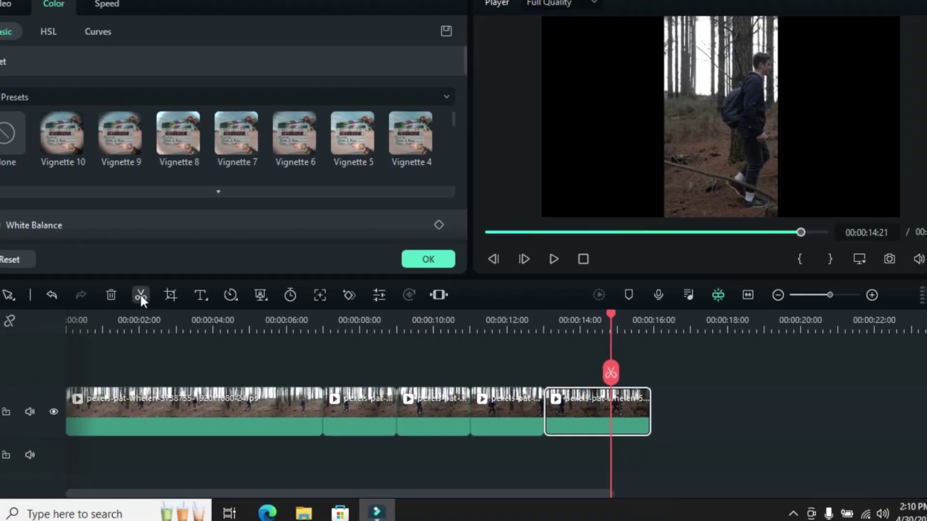
{"action": "left_click", "coordinate": [159, 305]}
{"action": "left_click", "coordinate": [190, 303]}
{"action": "left_click", "coordinate": [782, 468]}
{"action": "left_click_drag", "start_coordinate": [585, 320], "coordinate": [531, 321]}
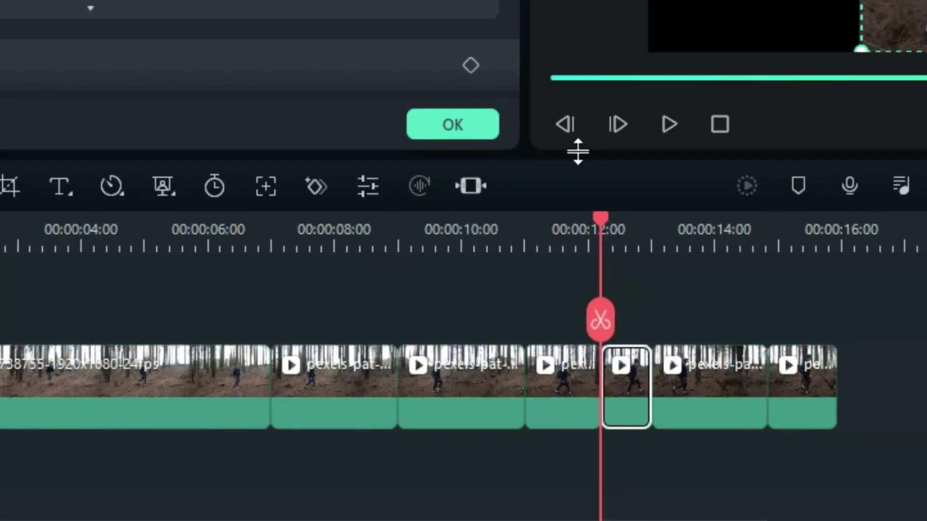
{"action": "left_click", "coordinate": [616, 185]}
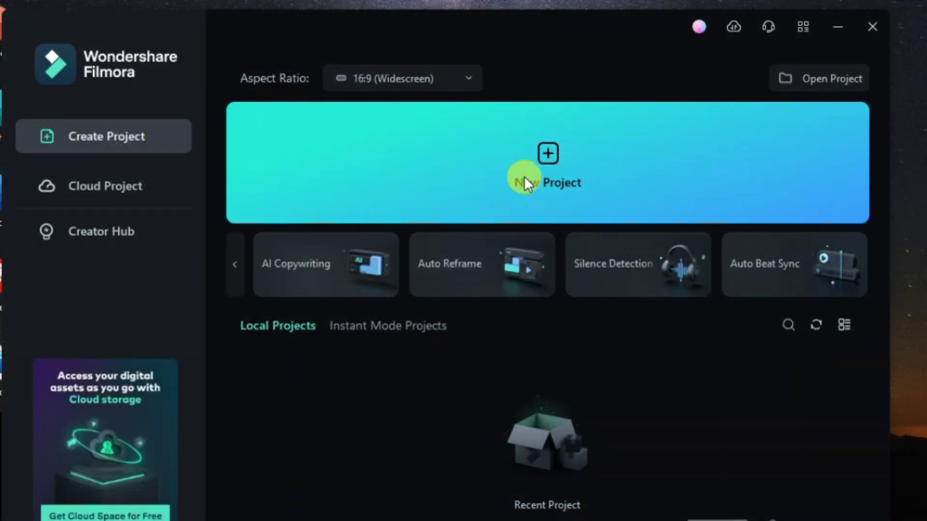
Step: Start a new project and open Auto Reframe for the forest walking clip in Project Media
{"action": "left_click", "coordinate": [502, 180]}
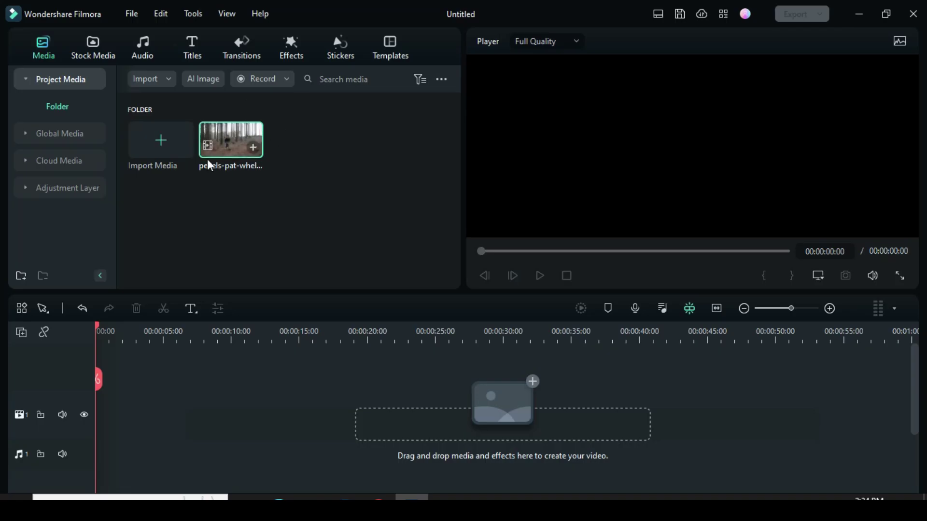
{"action": "right_click", "coordinate": [235, 133]}
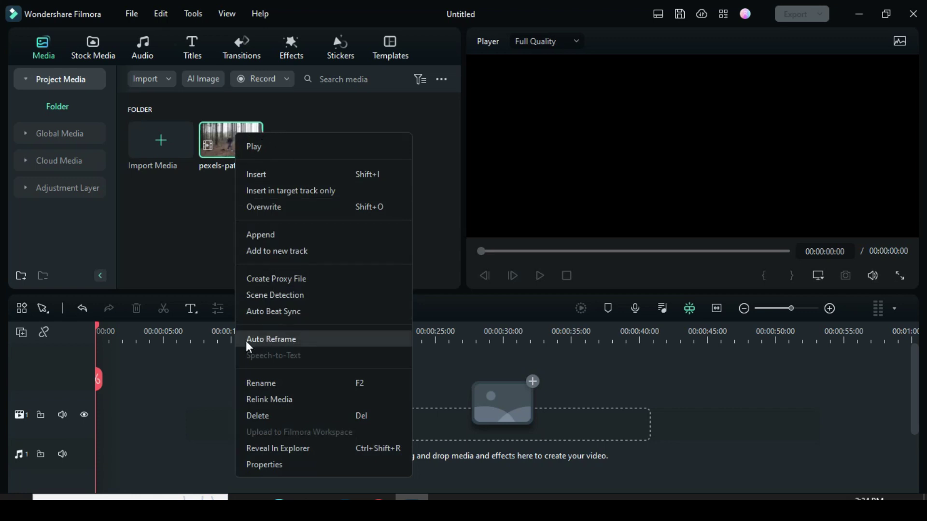
{"action": "left_click", "coordinate": [292, 341]}
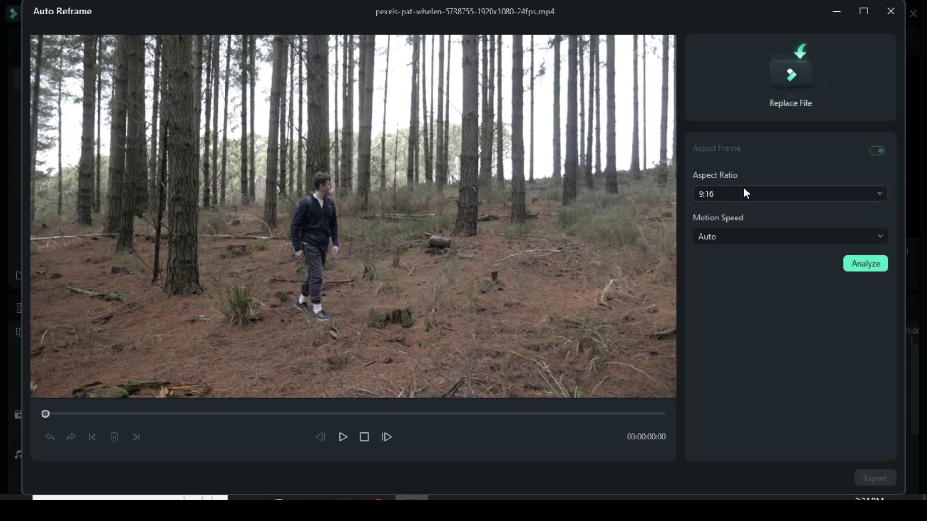
Step: Try the 1:1 and 4:3 aspect ratios, then settle on 9:16
{"action": "left_click", "coordinate": [722, 193]}
{"action": "left_click", "coordinate": [719, 216]}
{"action": "left_click", "coordinate": [728, 191]}
{"action": "left_click", "coordinate": [724, 239]}
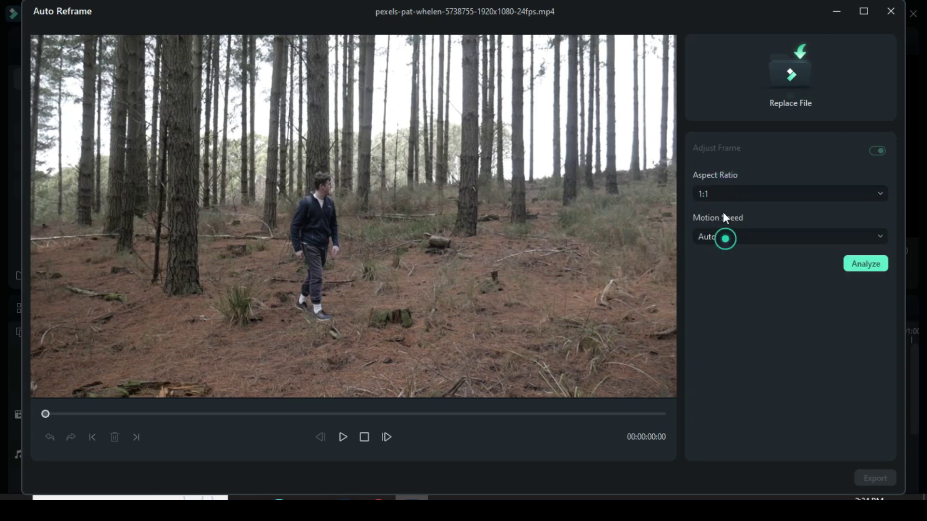
{"action": "left_click", "coordinate": [724, 193]}
{"action": "left_click", "coordinate": [729, 288]}
{"action": "left_click", "coordinate": [722, 192]}
{"action": "left_click", "coordinate": [722, 218]}
Step: Leave motion speed on Auto and analyze the clip for reframing
{"action": "left_click", "coordinate": [742, 237]}
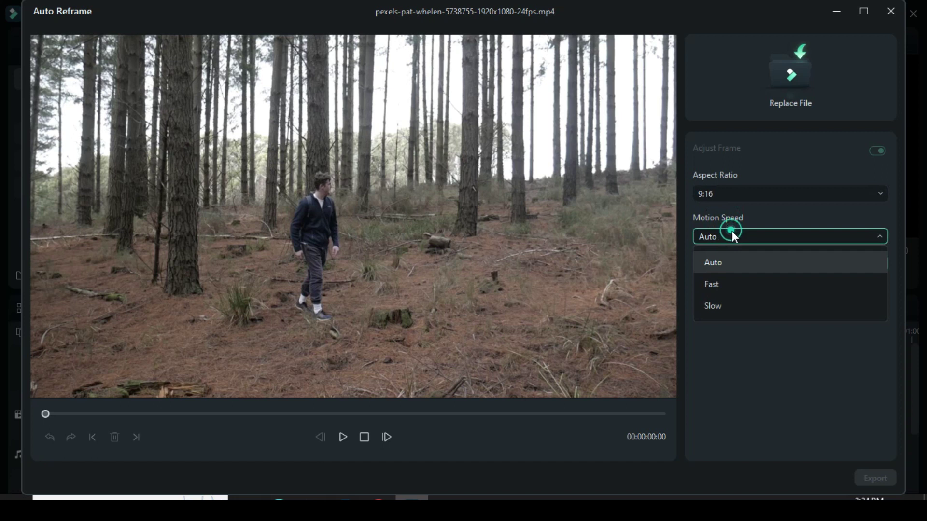
{"action": "left_click", "coordinate": [715, 262]}
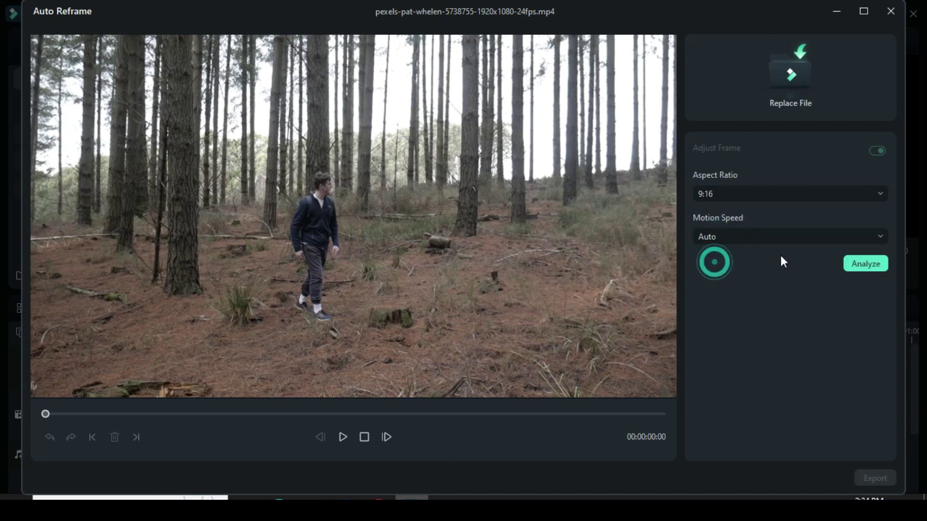
{"action": "left_click", "coordinate": [858, 263]}
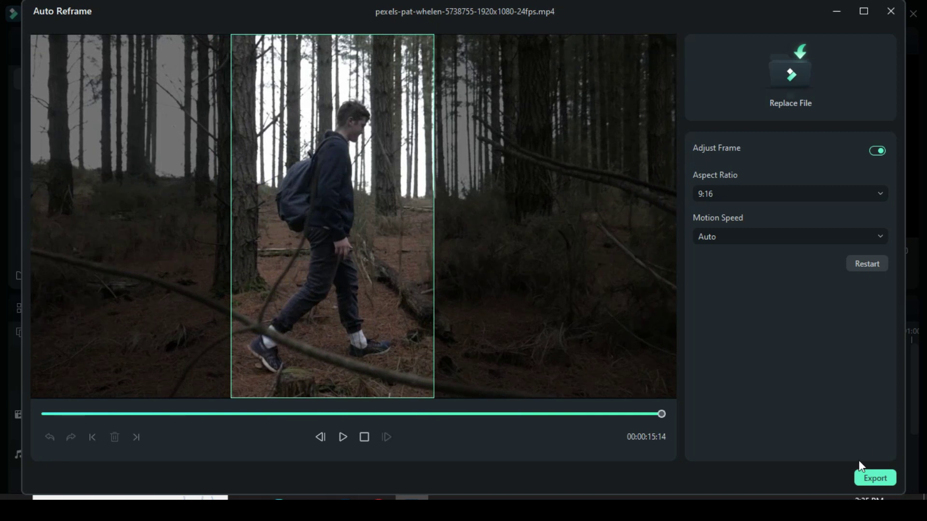
Step: Export the reframed clip as an MP4 named 'footage 1'
{"action": "left_click", "coordinate": [876, 478]}
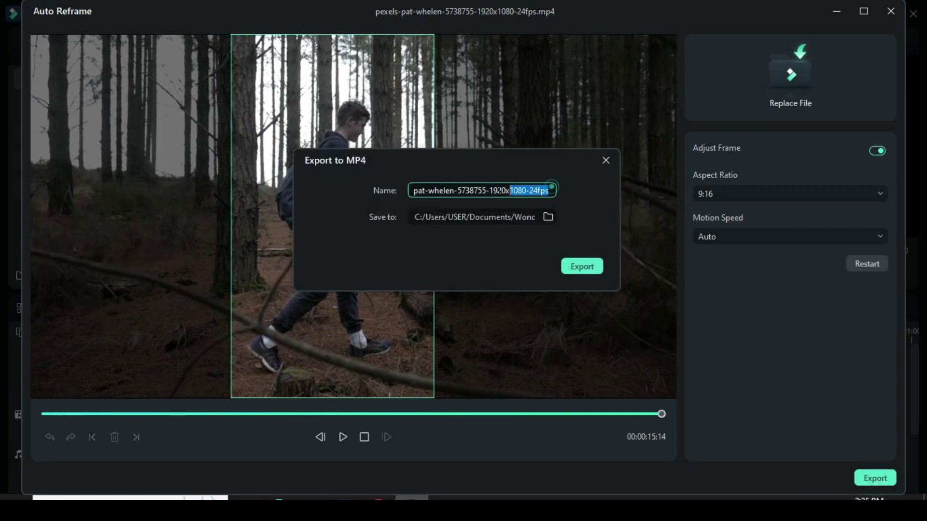
{"action": "left_click_drag", "start_coordinate": [551, 190], "coordinate": [383, 189]}
{"action": "key", "text": "BackSpace"}
{"action": "type", "text": "footage 1"}
{"action": "key", "text": "Return"}
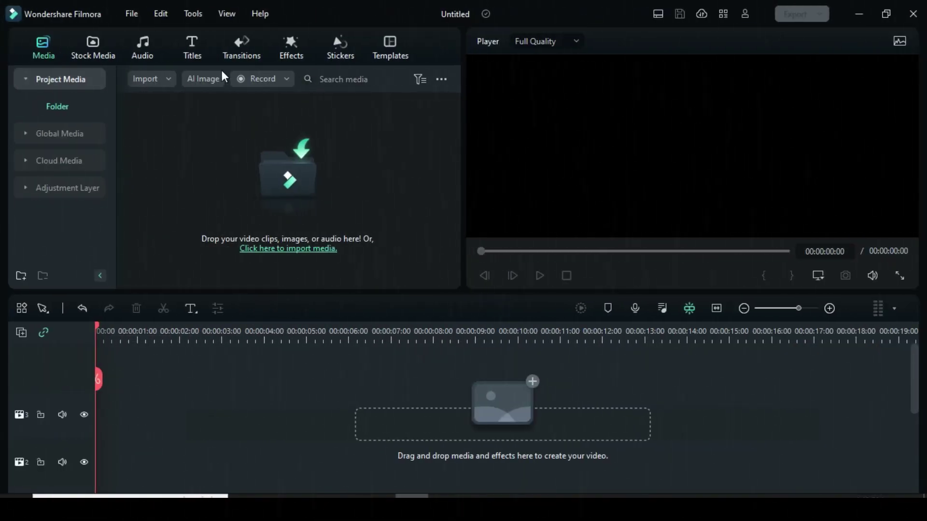
Step: Generate a 1024x1024 AI image from the prompt 'ice cream' and download it into Project Media
{"action": "left_click", "coordinate": [195, 78]}
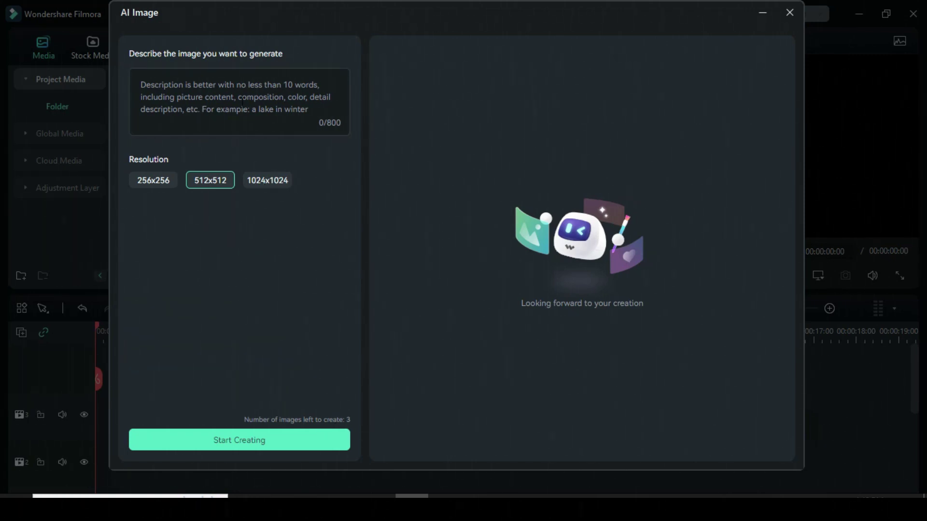
{"action": "left_click", "coordinate": [187, 94]}
{"action": "type", "text": "ice cream"}
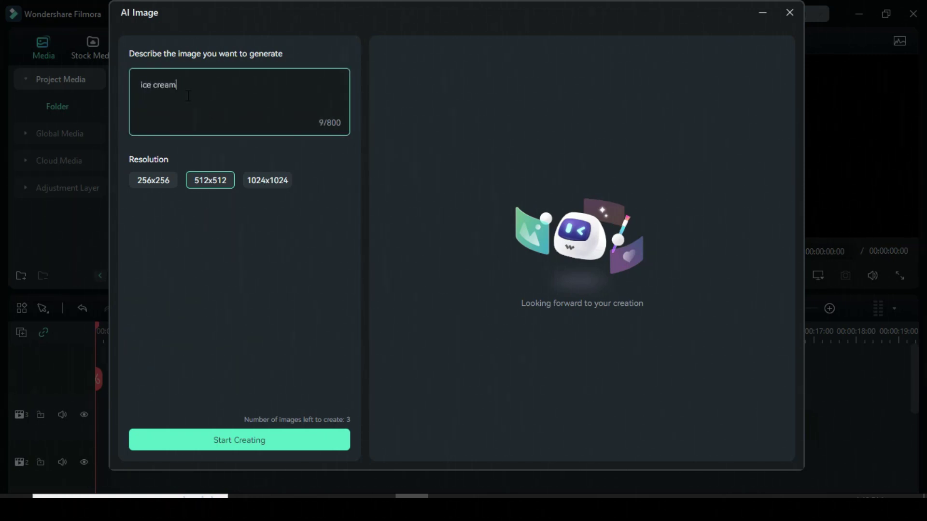
{"action": "left_click", "coordinate": [267, 180]}
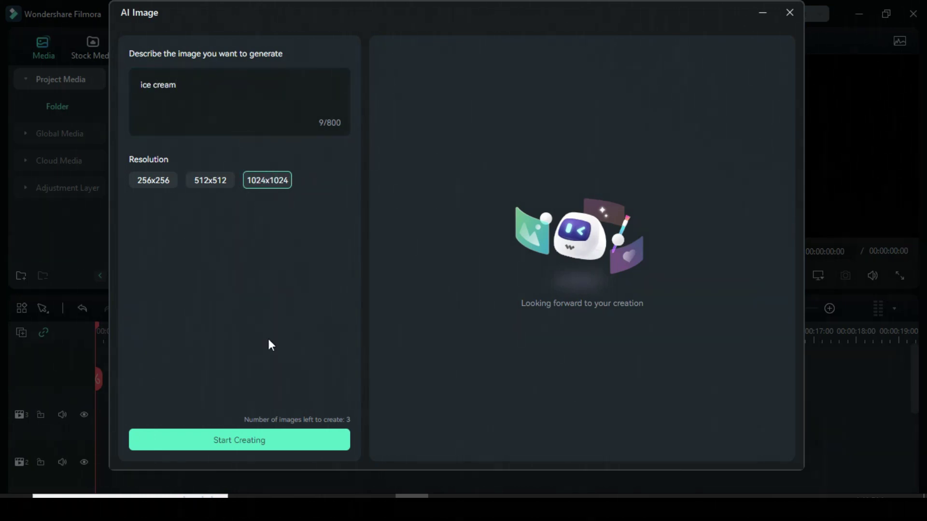
{"action": "left_click", "coordinate": [245, 440]}
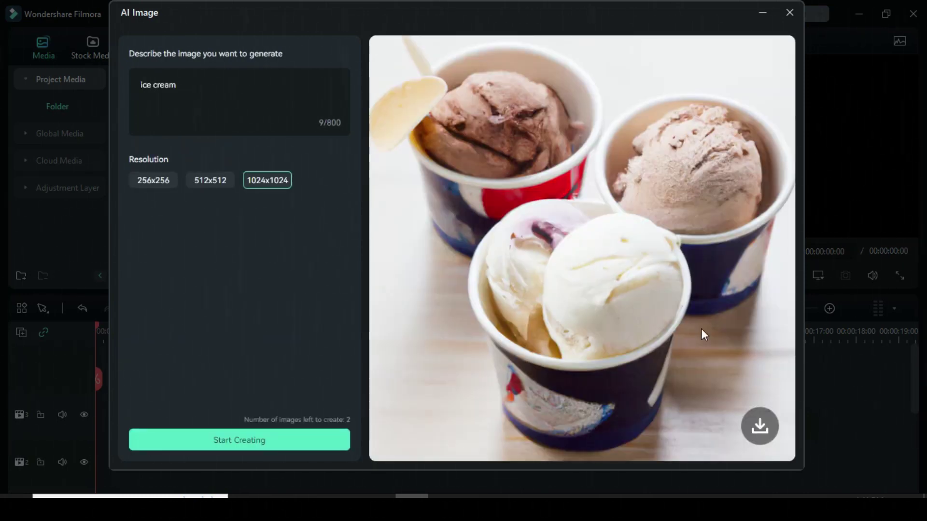
{"action": "left_click", "coordinate": [760, 426]}
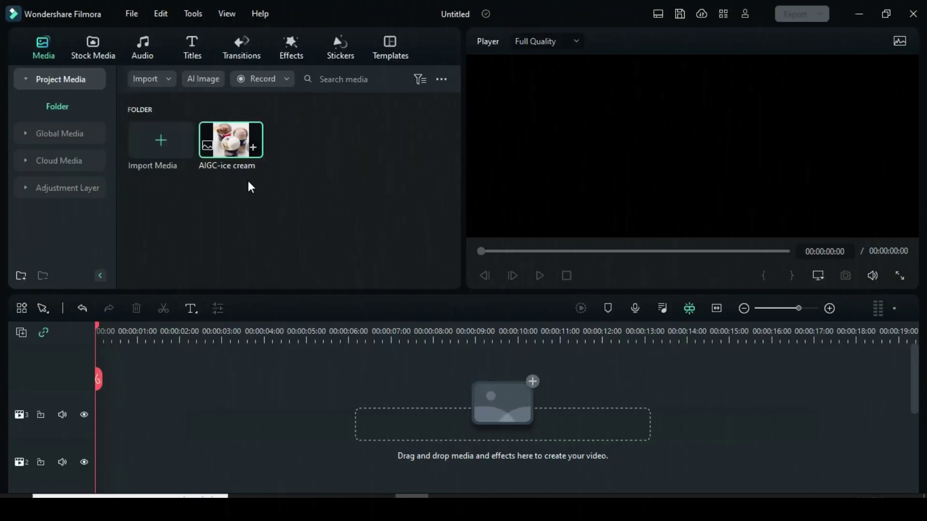
Step: Place the ice cream image and the Default Title on the timeline, then open the title's text settings
{"action": "left_click_drag", "start_coordinate": [173, 316], "coordinate": [159, 420]}
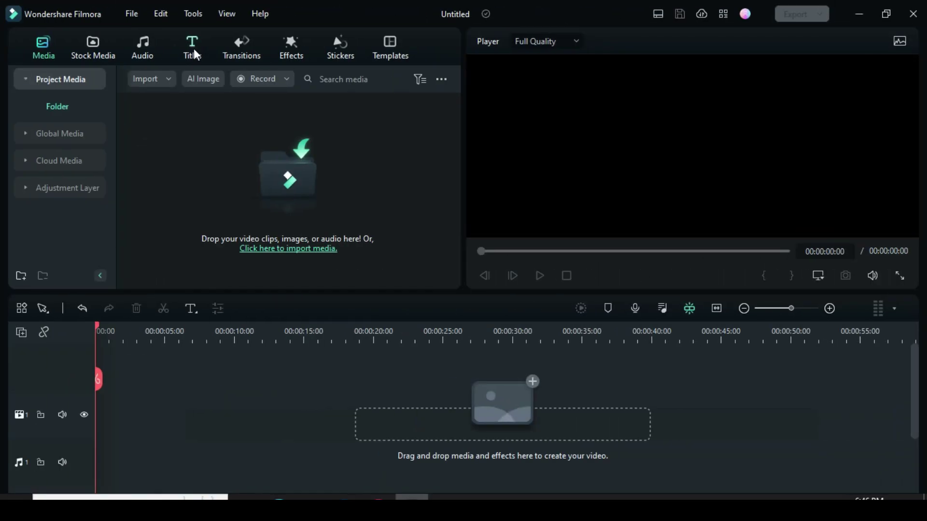
{"action": "left_click", "coordinate": [190, 53]}
{"action": "left_click_drag", "start_coordinate": [139, 148], "coordinate": [228, 431]}
{"action": "double_click", "coordinate": [134, 420]}
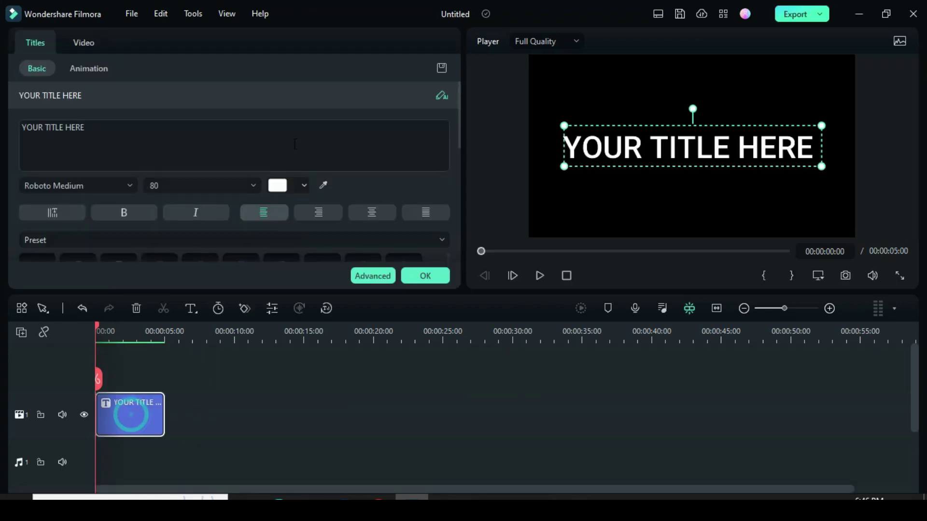
Step: Ask AI Copywriting for a YouTube title about Filmora's AI features and copy the answer
{"action": "left_click", "coordinate": [441, 97]}
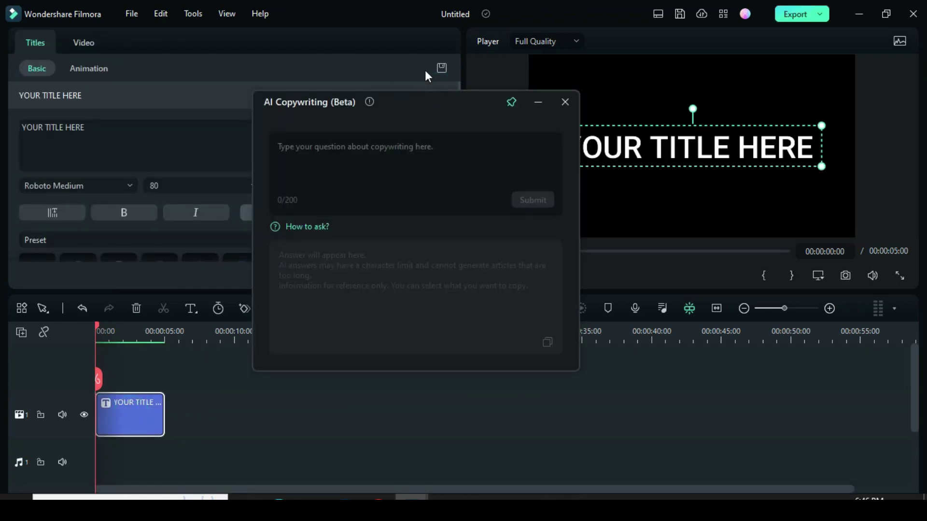
{"action": "left_click", "coordinate": [328, 157]}
{"action": "type", "text": "GENERATE A YOUTUBE TITLE FOR AI FEATURES USING FILMORA"}
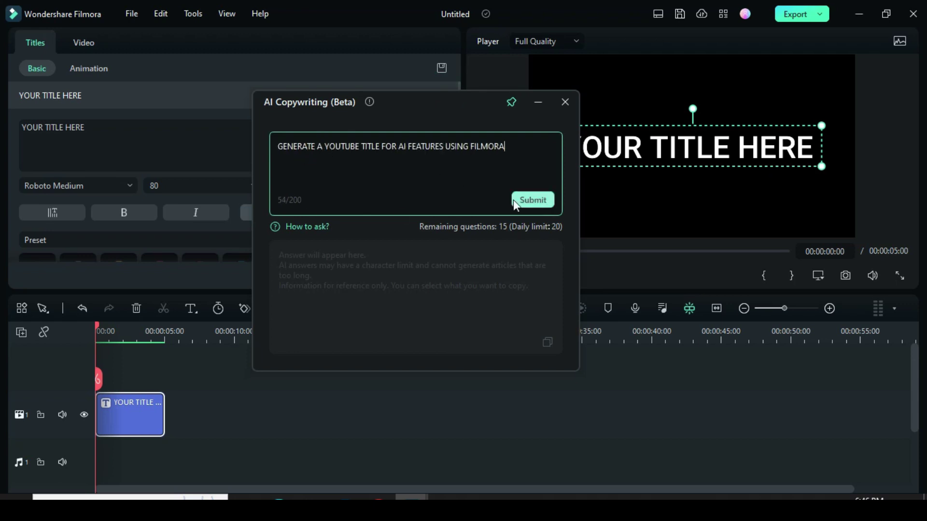
{"action": "left_click", "coordinate": [515, 201]}
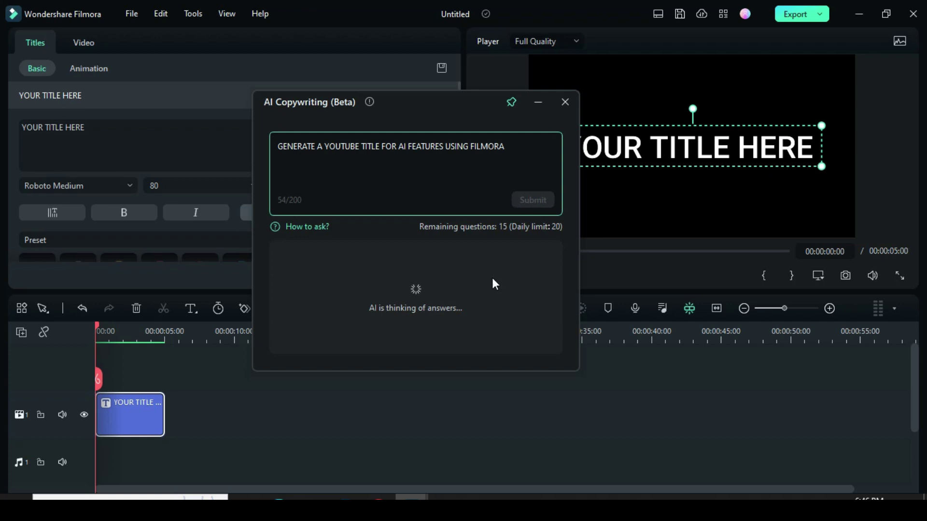
{"action": "left_click_drag", "start_coordinate": [366, 266], "coordinate": [272, 249]}
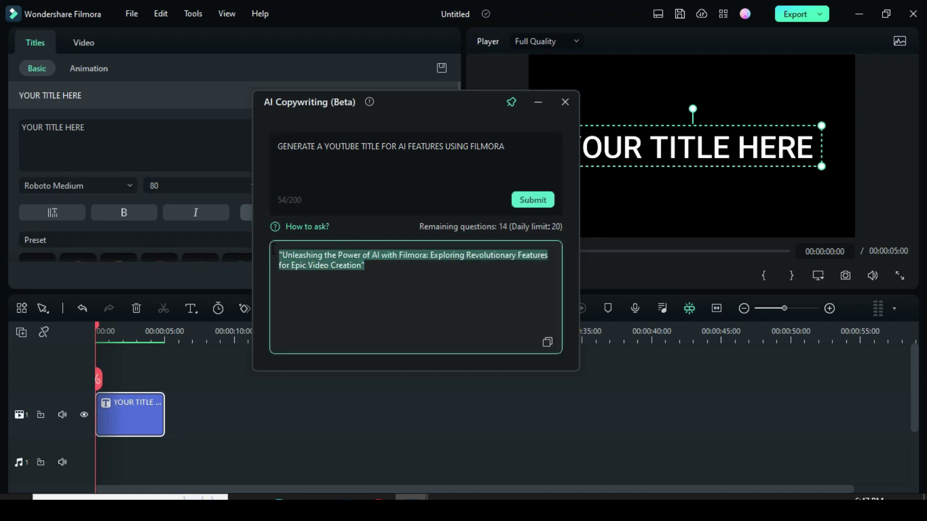
{"action": "right_click", "coordinate": [346, 256]}
{"action": "left_click", "coordinate": [363, 271]}
Step: Ask AI Copywriting to 'GENERATE KEYWORDS FOR' the pasted title and review the keyword list
{"action": "key", "text": "ctrl+a"}
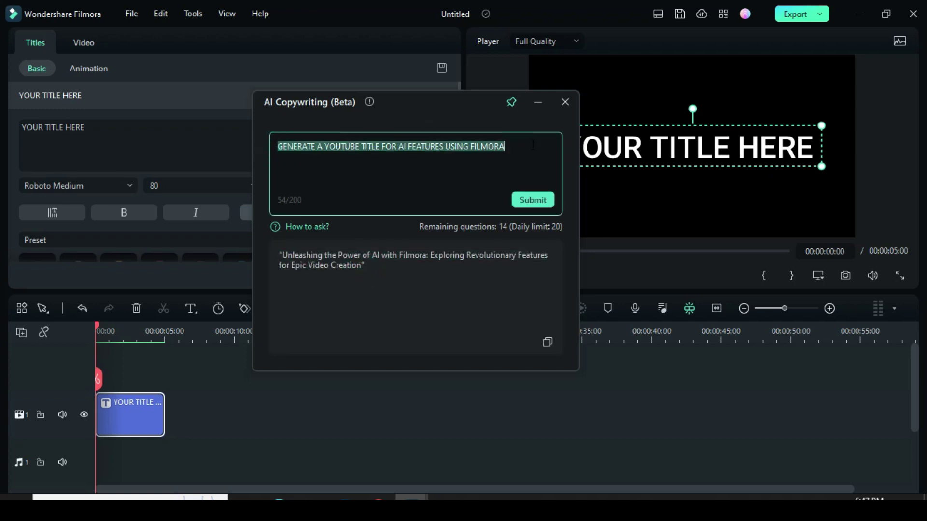
{"action": "key", "text": "BackSpace"}
{"action": "type", "text": "GENERATE KEYWORDS FO"}
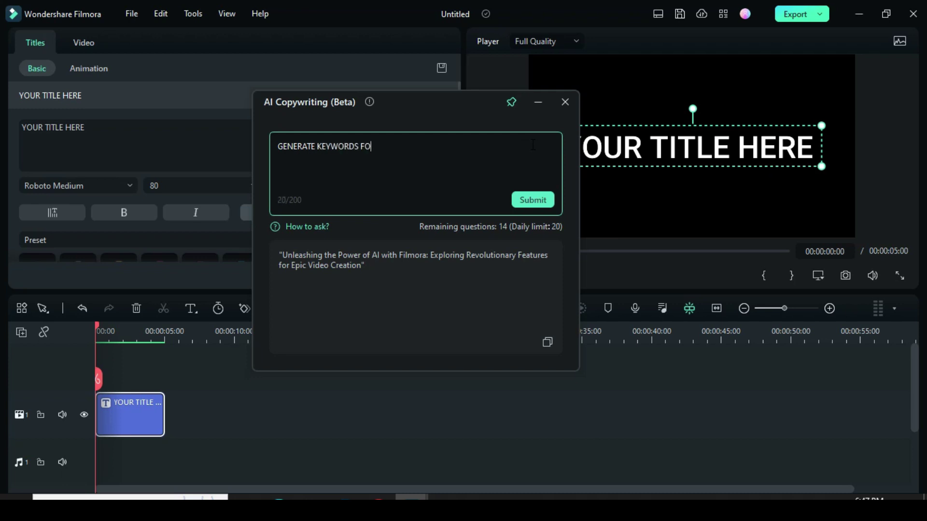
{"action": "type", "text": "R"}
{"action": "key", "text": "ctrl+v"}
{"action": "left_click", "coordinate": [527, 207]}
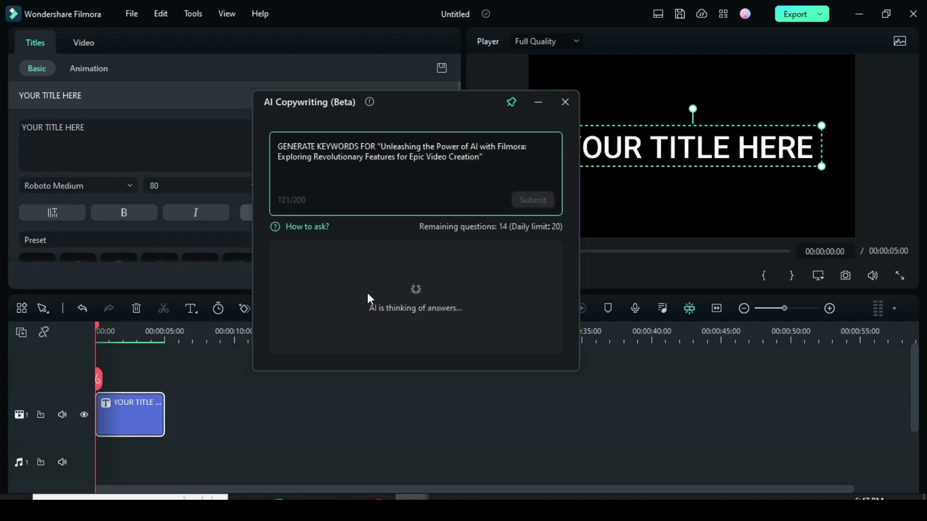
{"action": "scroll", "coordinate": [321, 298], "scroll_direction": "down", "scroll_amount": 3}
{"action": "scroll", "coordinate": [321, 298], "scroll_direction": "up", "scroll_amount": 3}
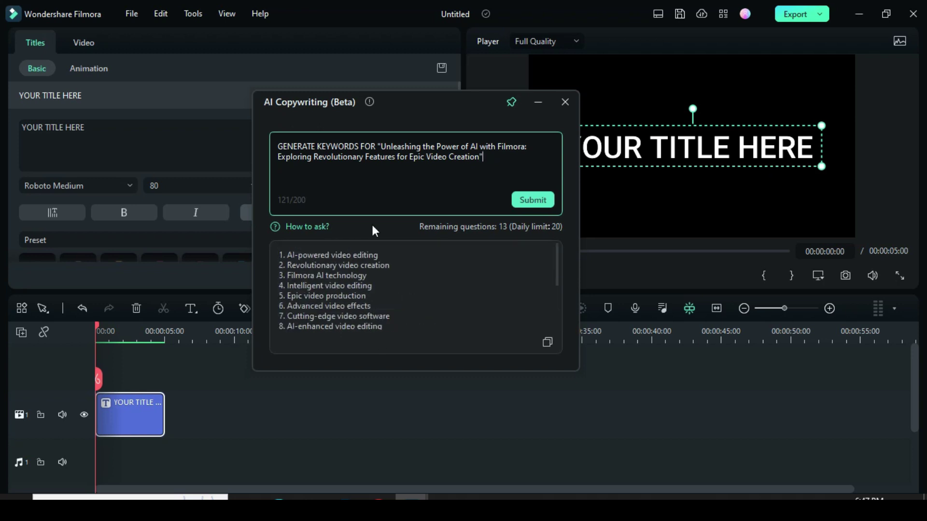